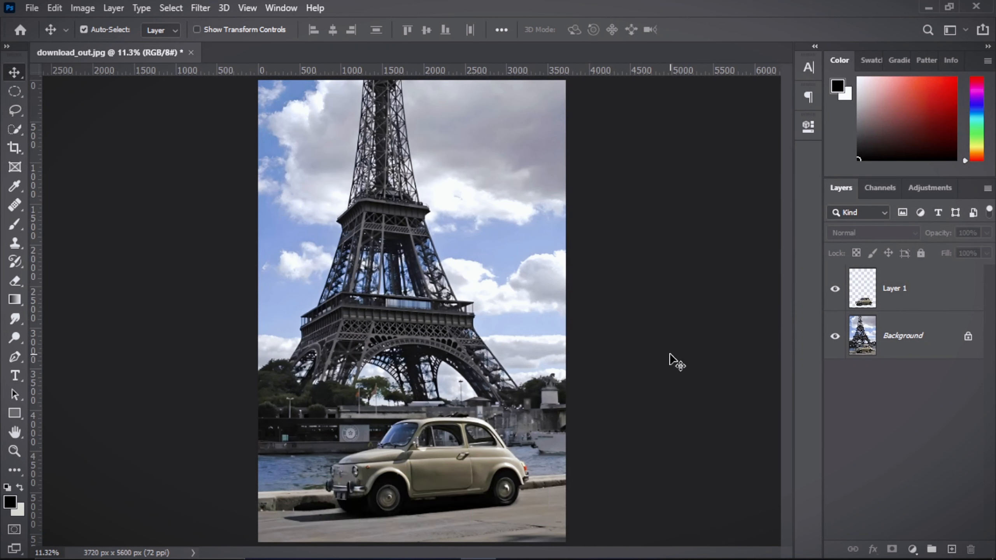
# Duplicate the Background layer and load the pixels of the car on Layer 1 as a selection
pyautogui.moveTo(937, 351); pyautogui.dragTo(952, 549)
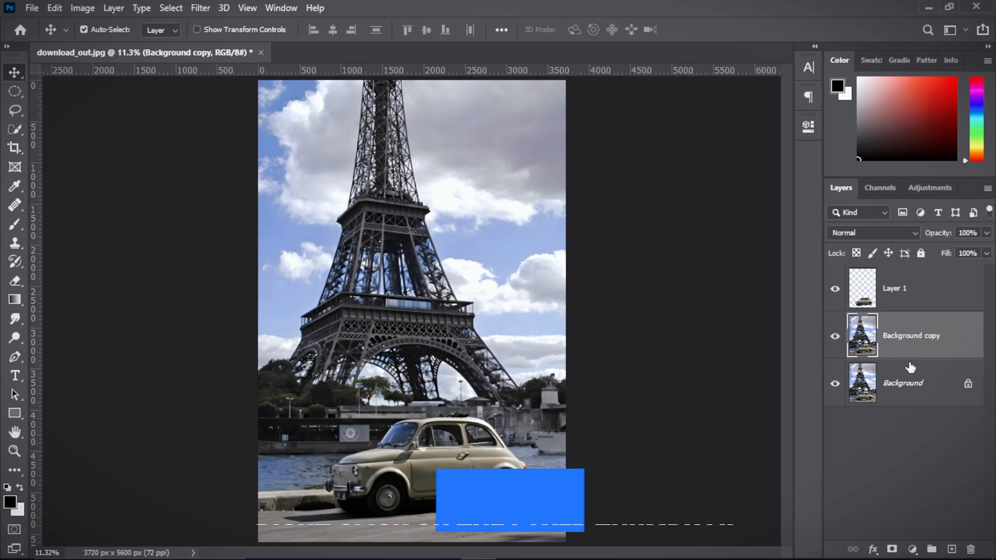
pyautogui.rightClick(865, 290)
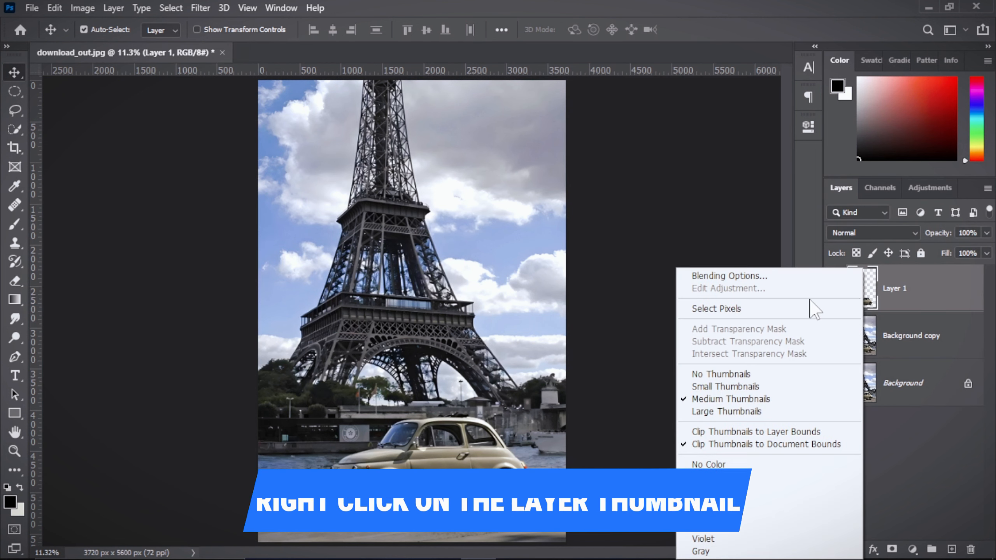
pyautogui.click(783, 310)
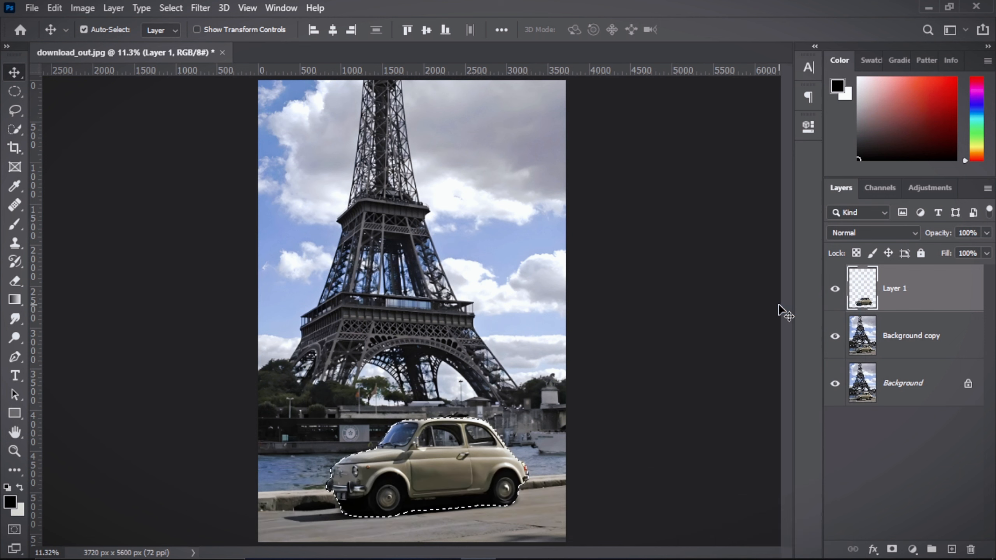
# Fill the car selection on the Background copy layer with Content-Aware contents
pyautogui.click(861, 338)
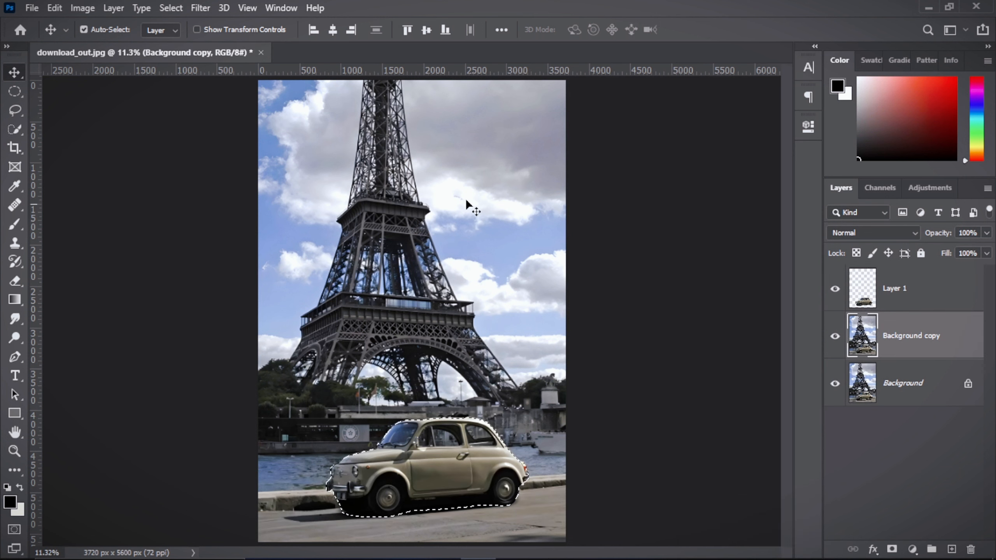
pyautogui.click(54, 8)
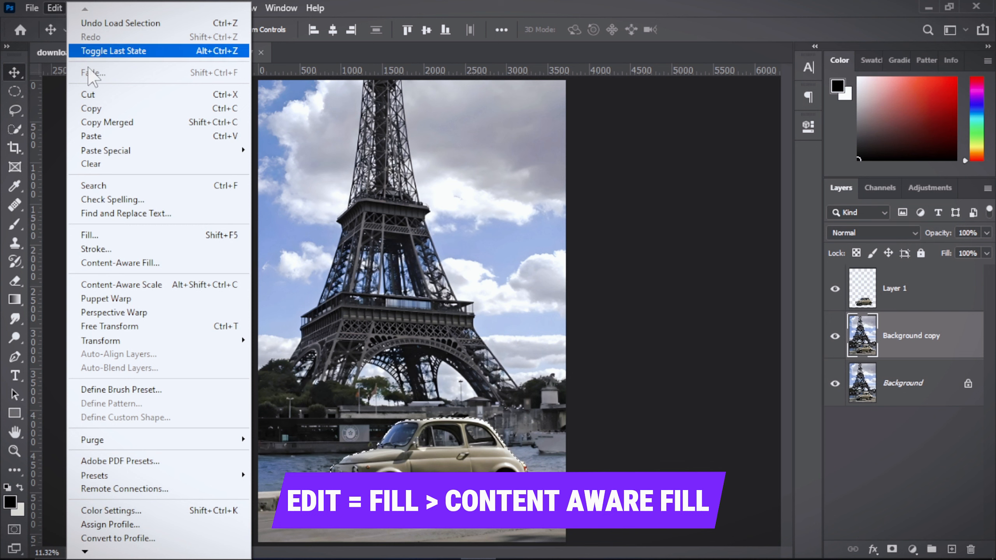
pyautogui.click(121, 237)
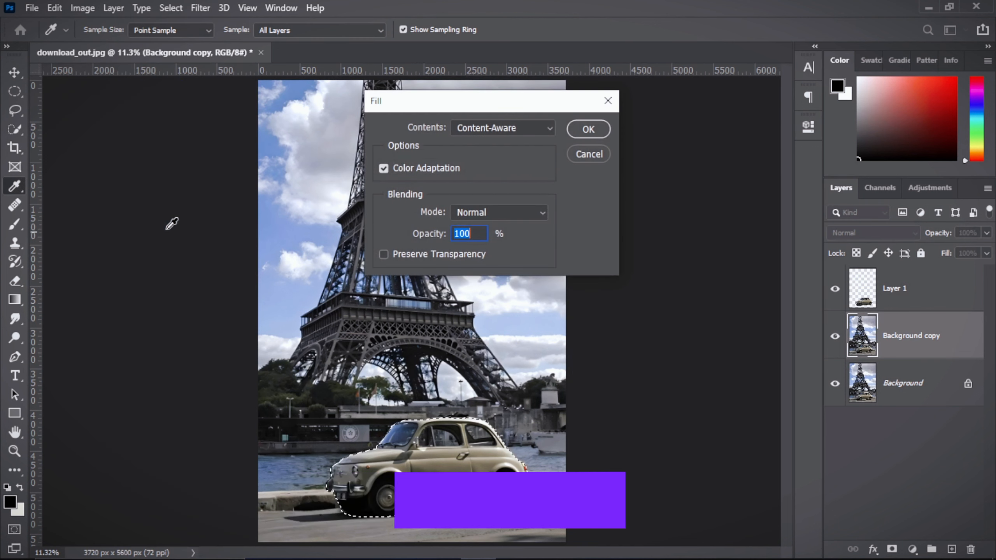
pyautogui.click(470, 132)
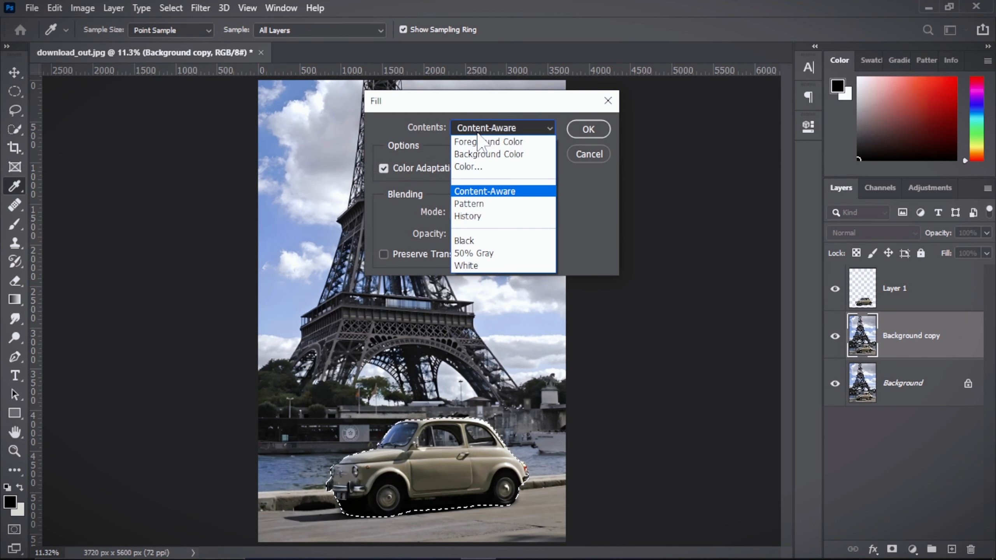
pyautogui.click(485, 192)
pyautogui.click(575, 133)
pyautogui.press('v')
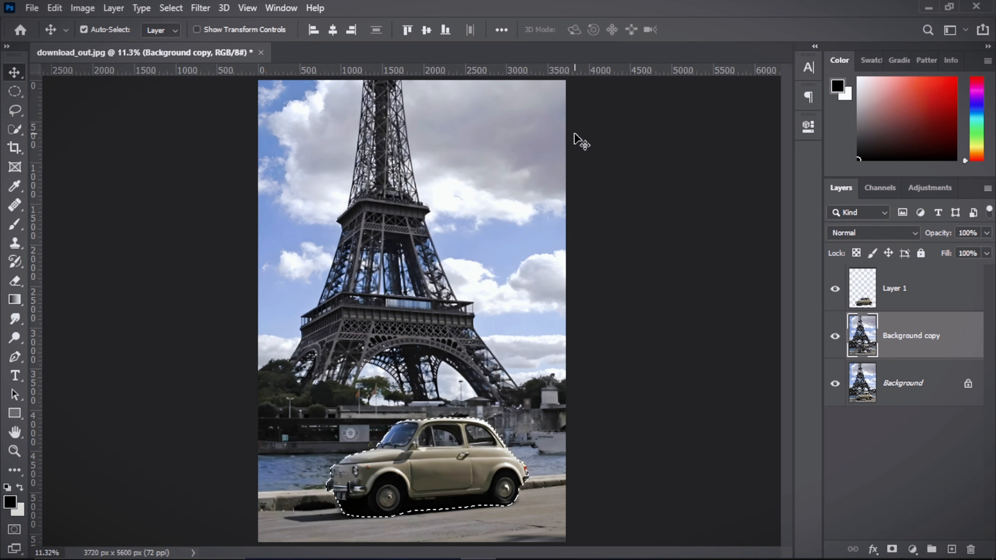
# Deselect the car, and hide and show Layer 1 to check the filled area beneath it
pyautogui.click(865, 299)
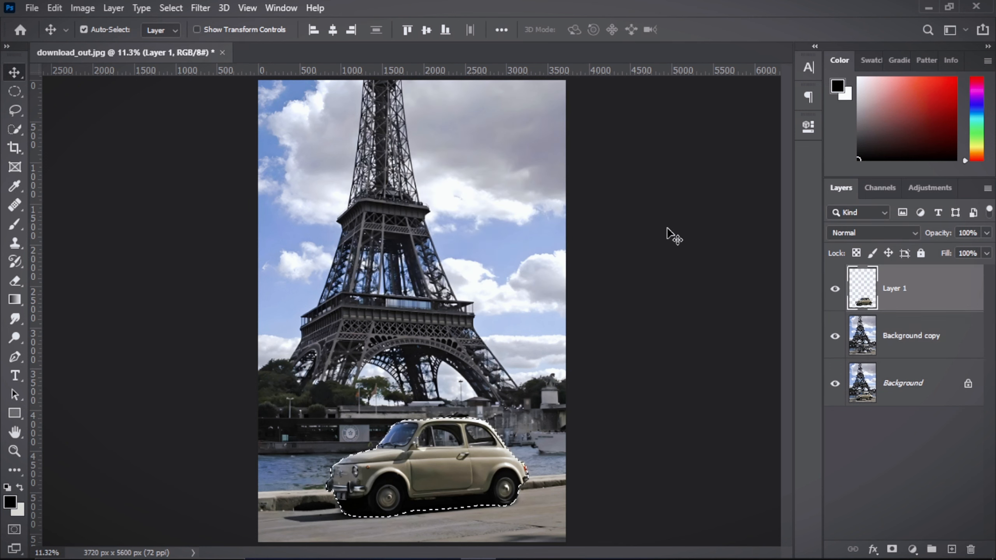
pyautogui.click(184, 13)
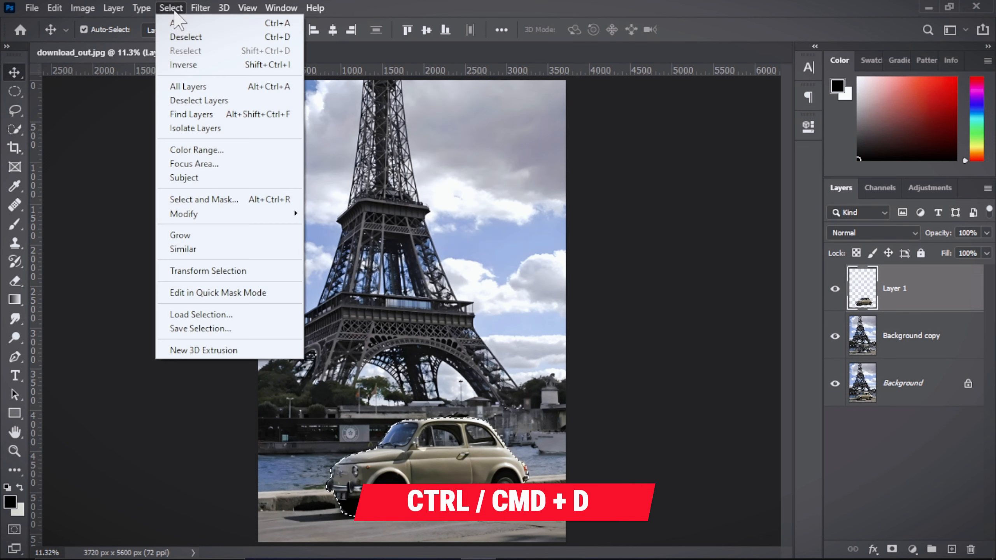
pyautogui.click(187, 38)
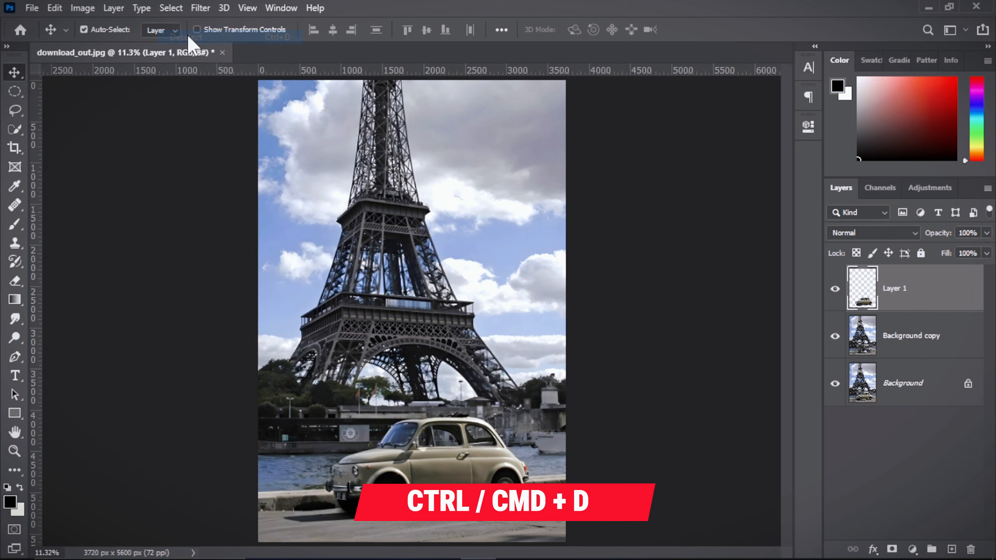
pyautogui.click(832, 290)
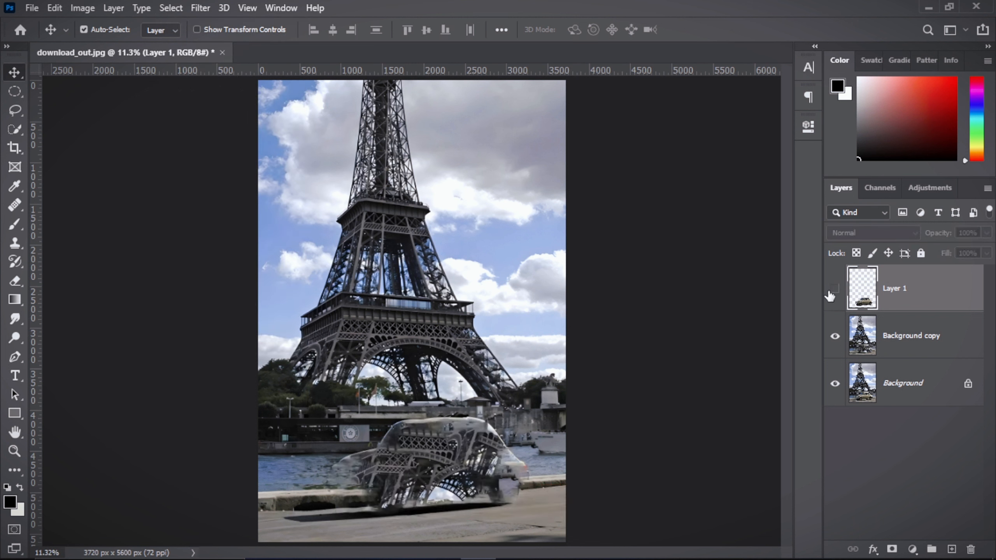
pyautogui.click(833, 290)
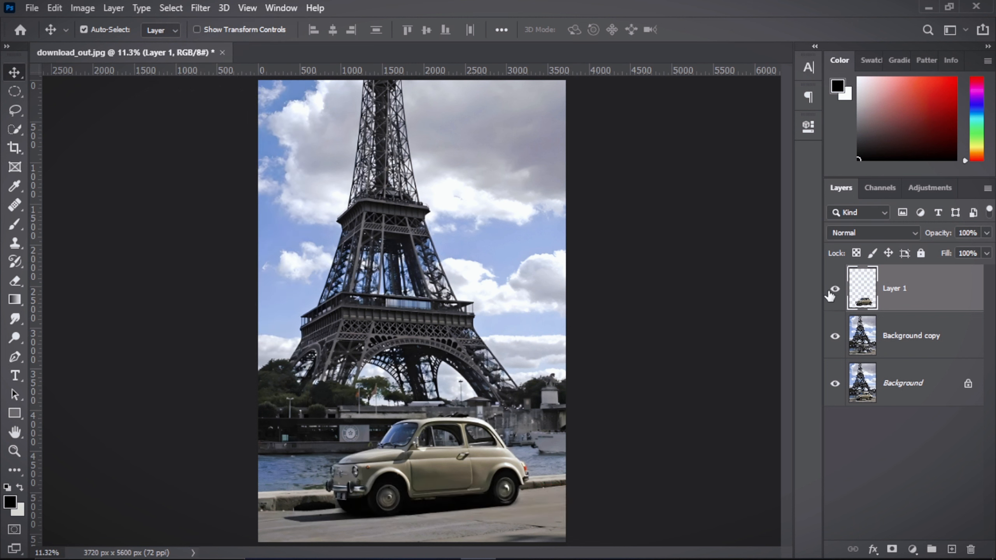
# Convert Background copy to a smart object and apply a Motion Blur with a 1° angle and 235 pixels distance
pyautogui.rightClick(932, 342)
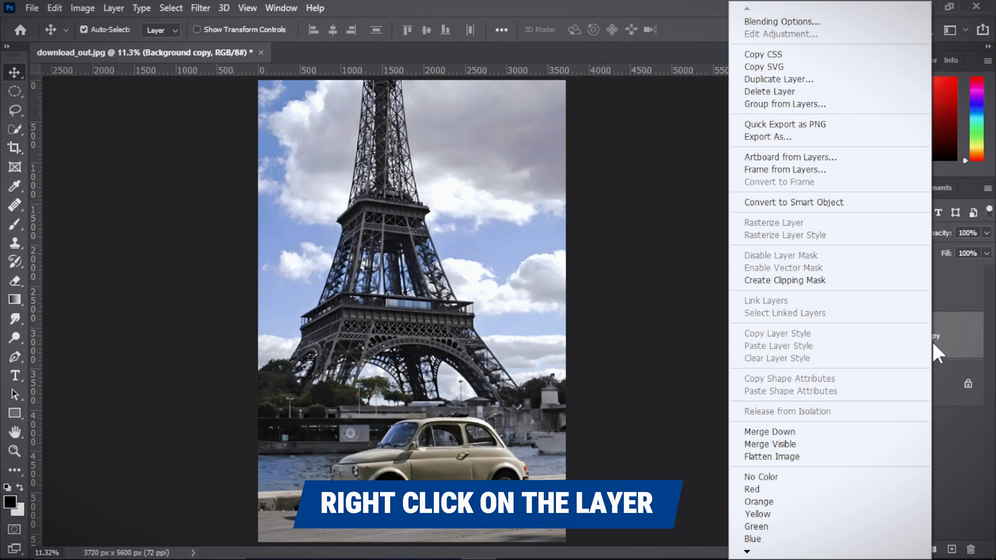
pyautogui.click(851, 202)
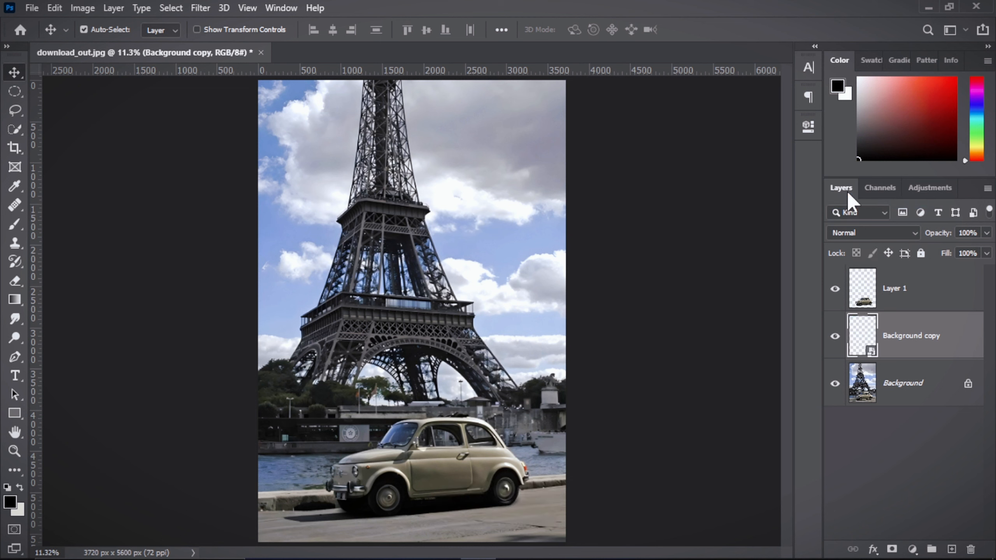
pyautogui.click(200, 8)
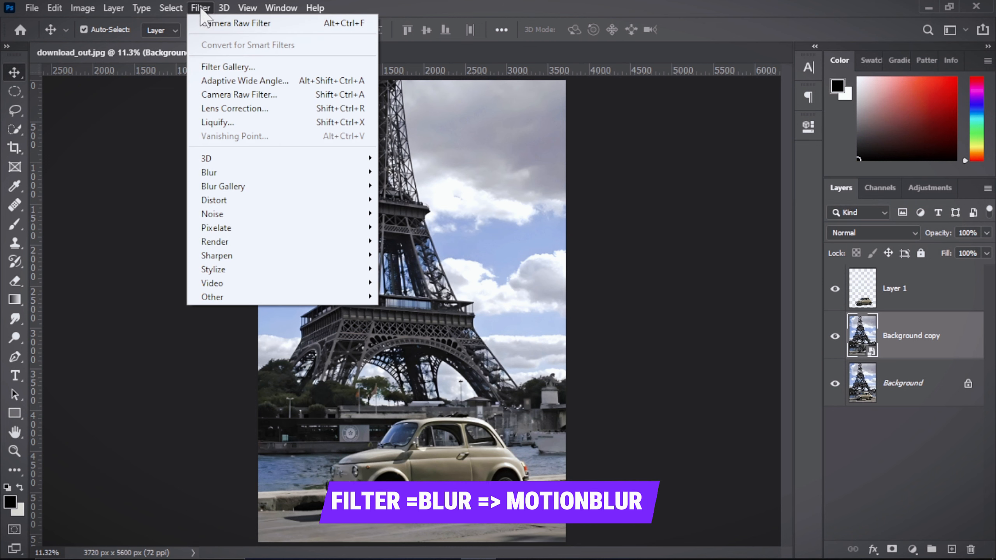
pyautogui.moveTo(353, 173)
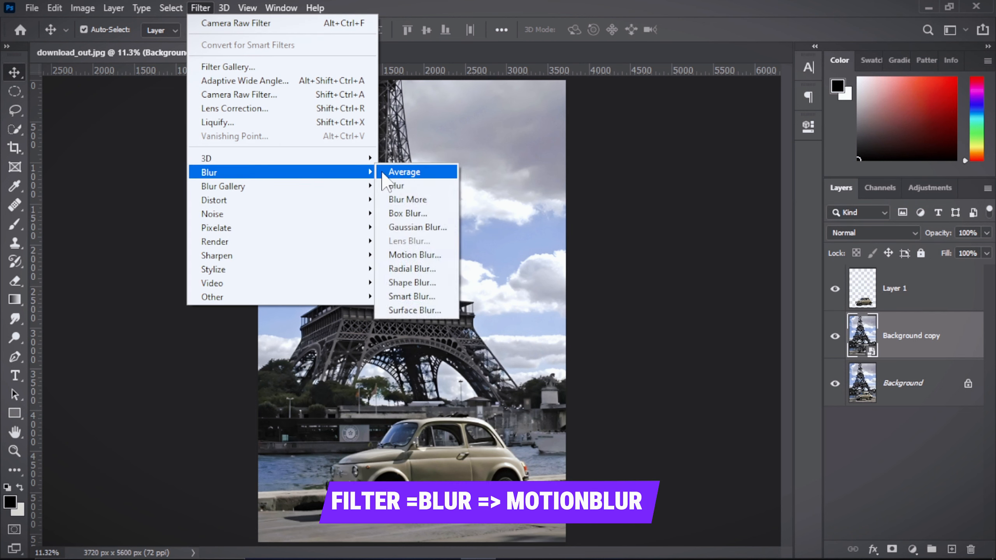
pyautogui.click(394, 255)
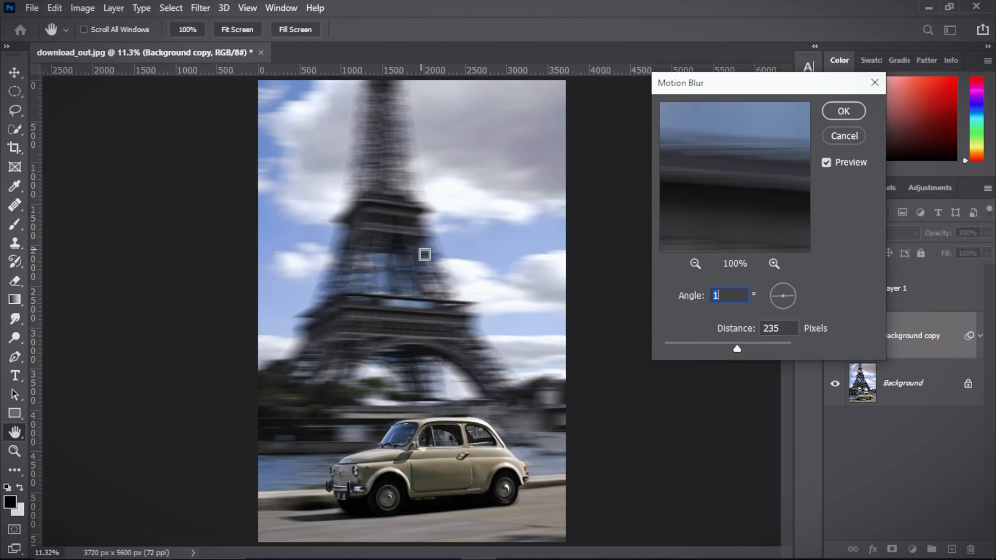
pyautogui.click(788, 329)
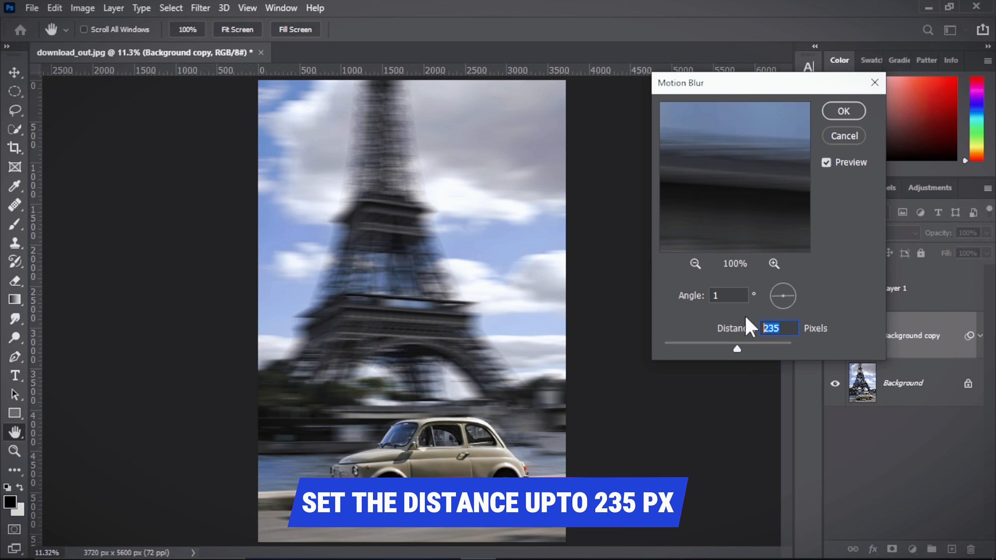
pyautogui.click(834, 117)
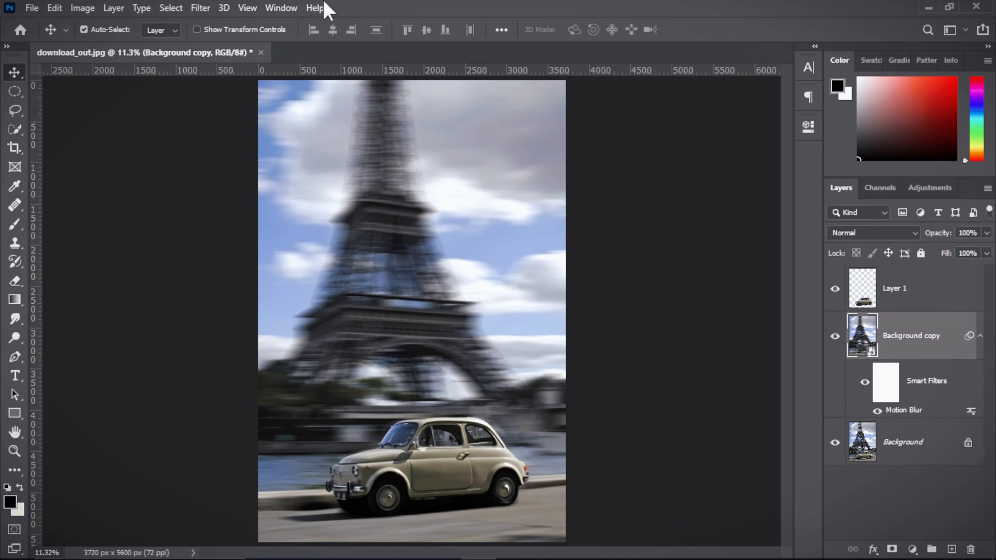
# Apply a Path Blur to Background copy with 55% speed, 35% taper and 150 px end point speed, and compare with the smart filters hidden
pyautogui.click(200, 7)
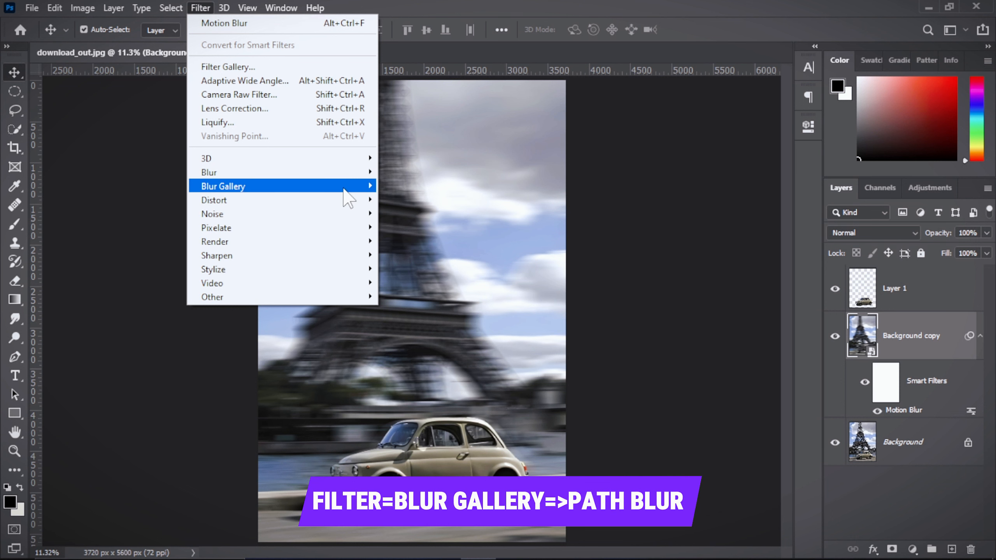
pyautogui.moveTo(355, 188)
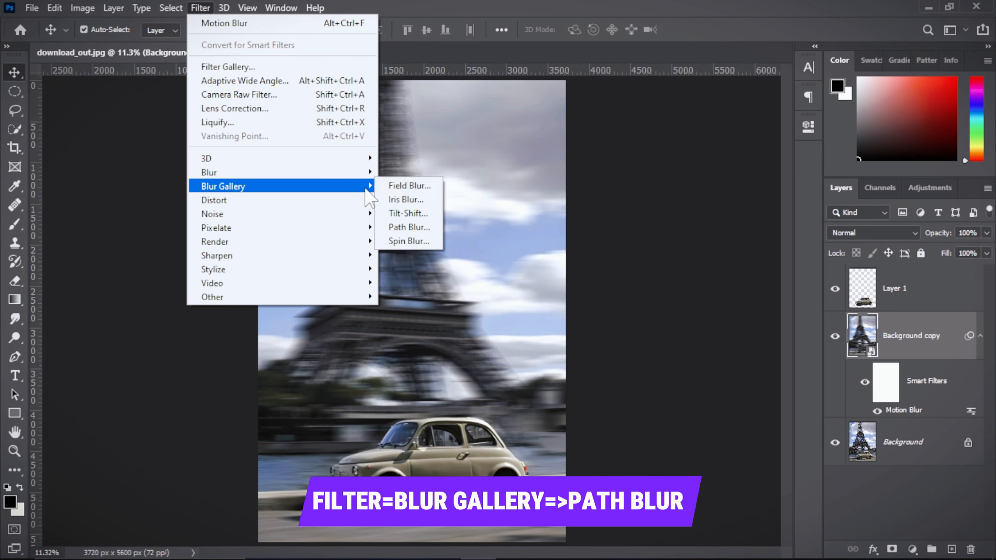
pyautogui.click(410, 227)
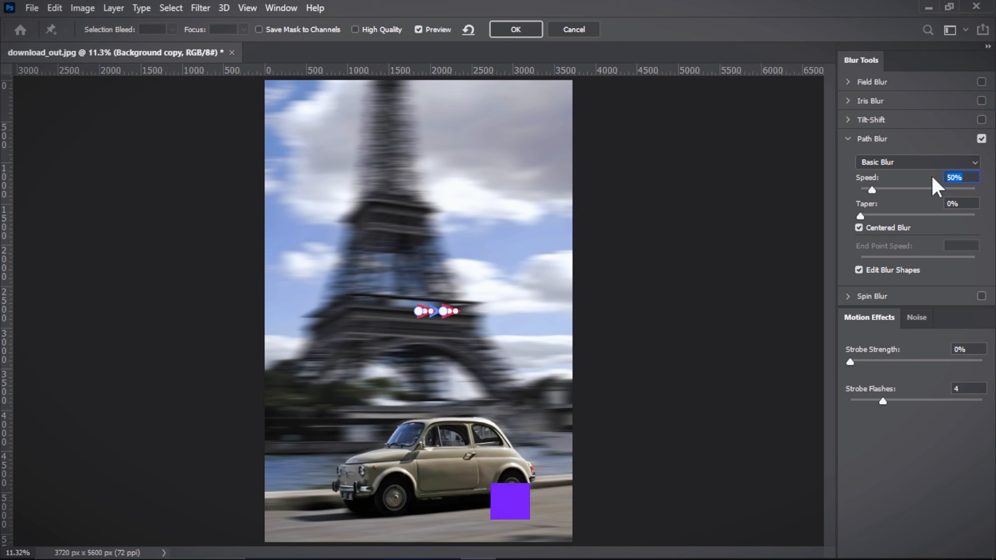
pyautogui.write('5')
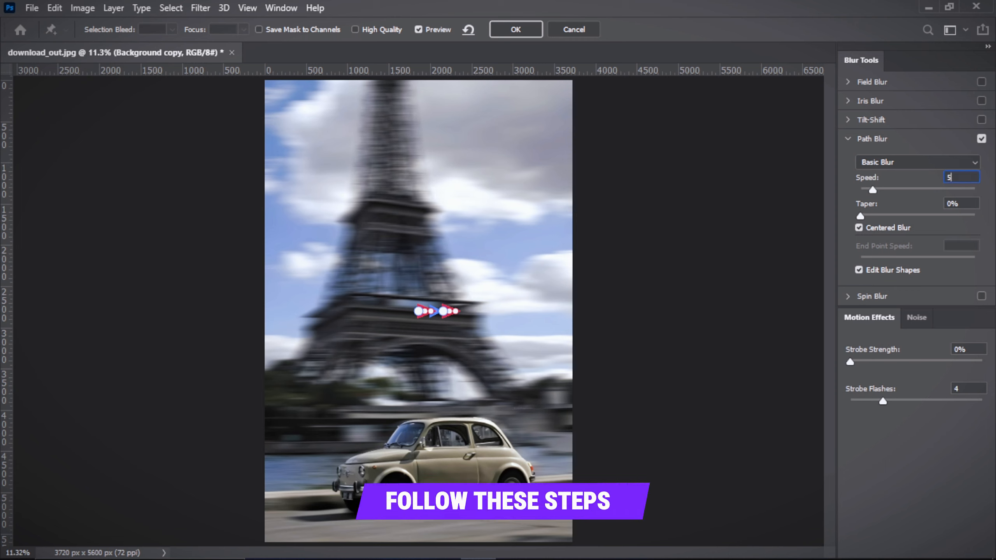
pyautogui.write('5')
pyautogui.press('Return')
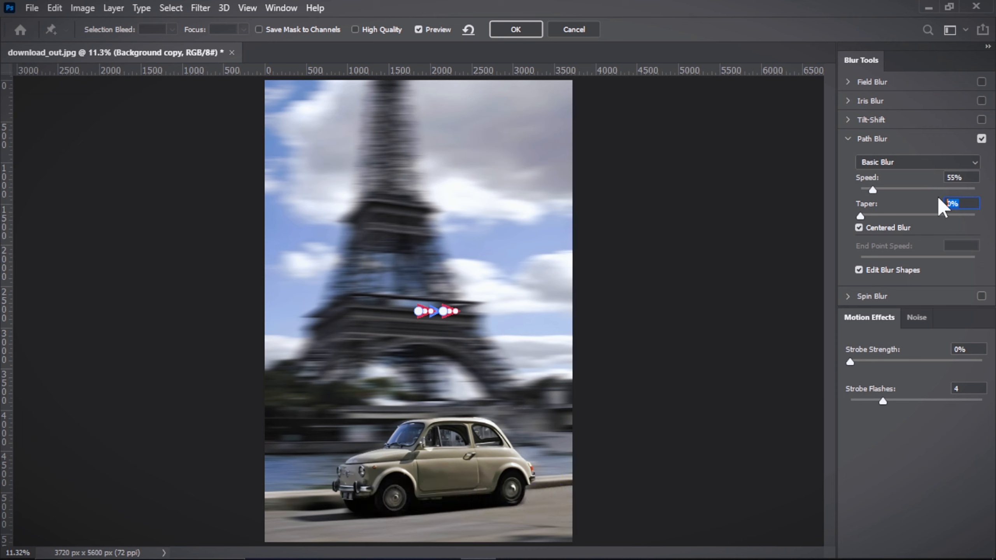
pyautogui.write('35')
pyautogui.press('Return')
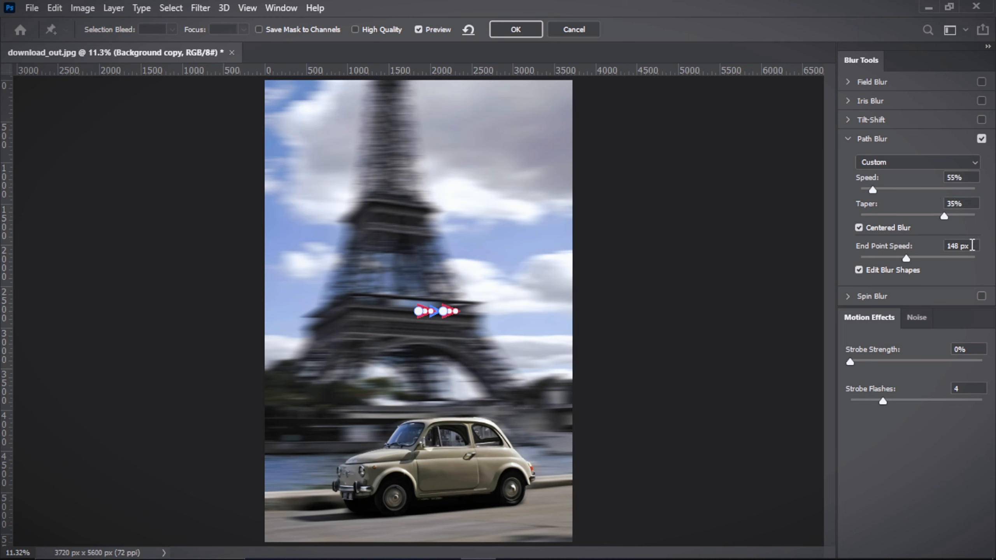
pyautogui.write('150')
pyautogui.click(517, 35)
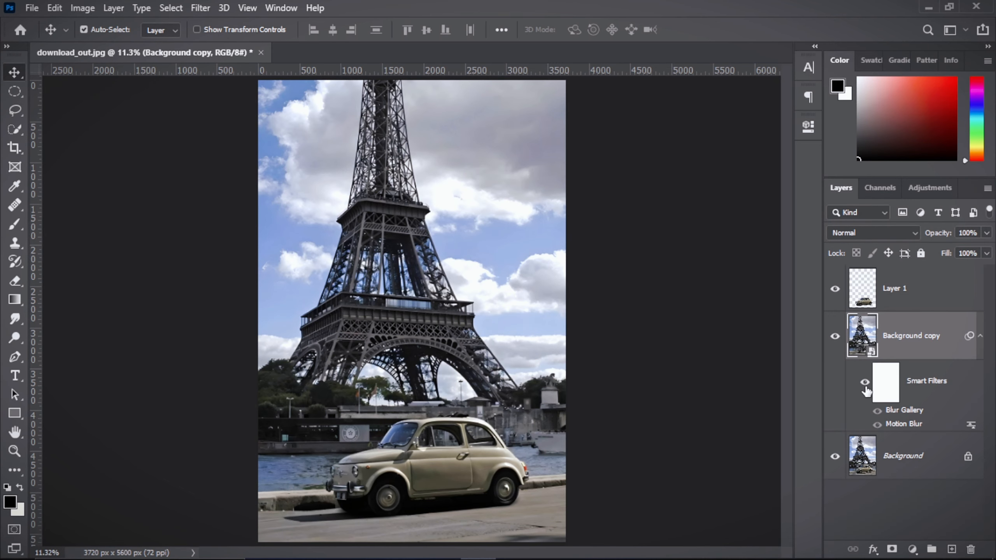
pyautogui.click(865, 383)
# Convert the car layer, Layer 1, to a smart object
pyautogui.click(932, 300)
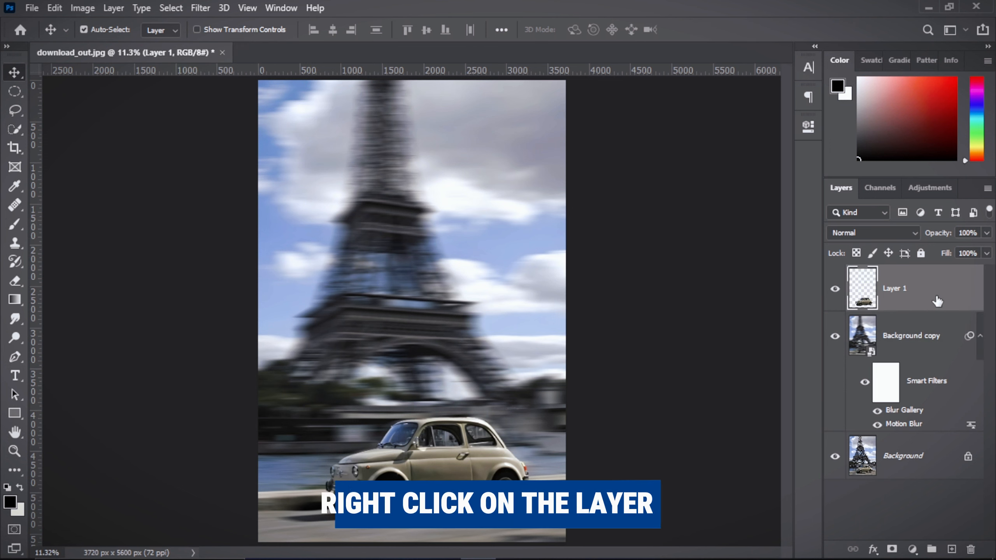
pyautogui.rightClick(943, 305)
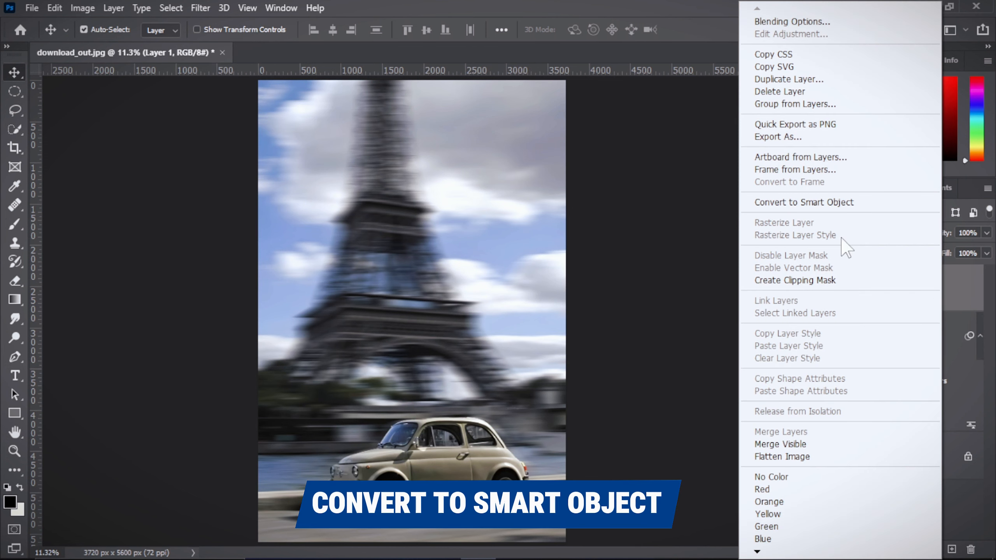
pyautogui.click(803, 203)
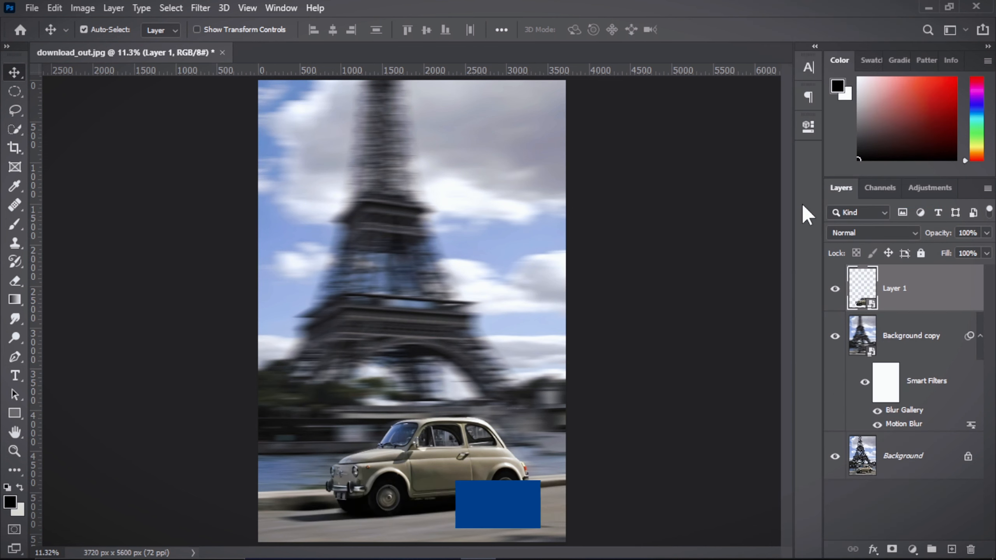
# Start a Spin Blur on Layer 1 and fit its ring over the car's front wheel with a 170° blur angle
pyautogui.click(200, 8)
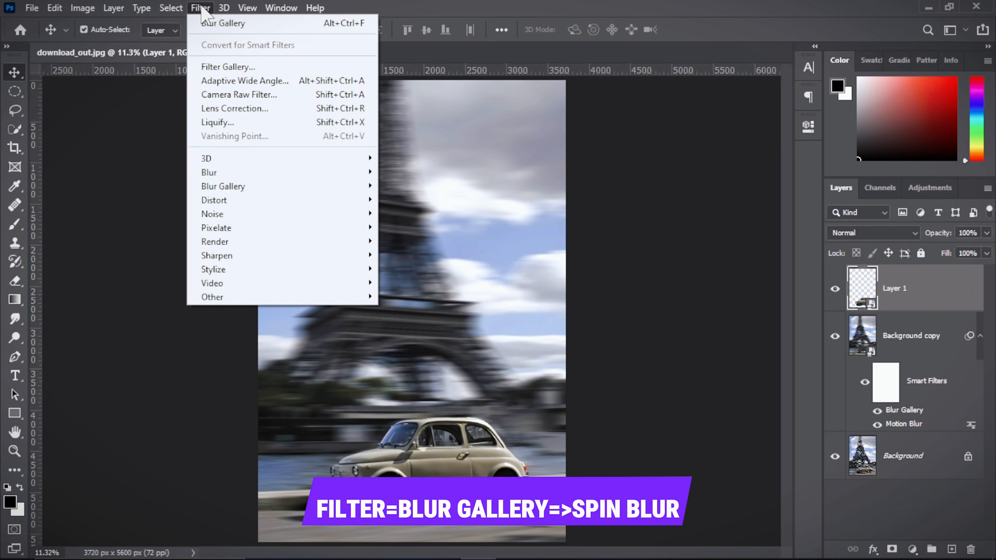
pyautogui.moveTo(367, 188)
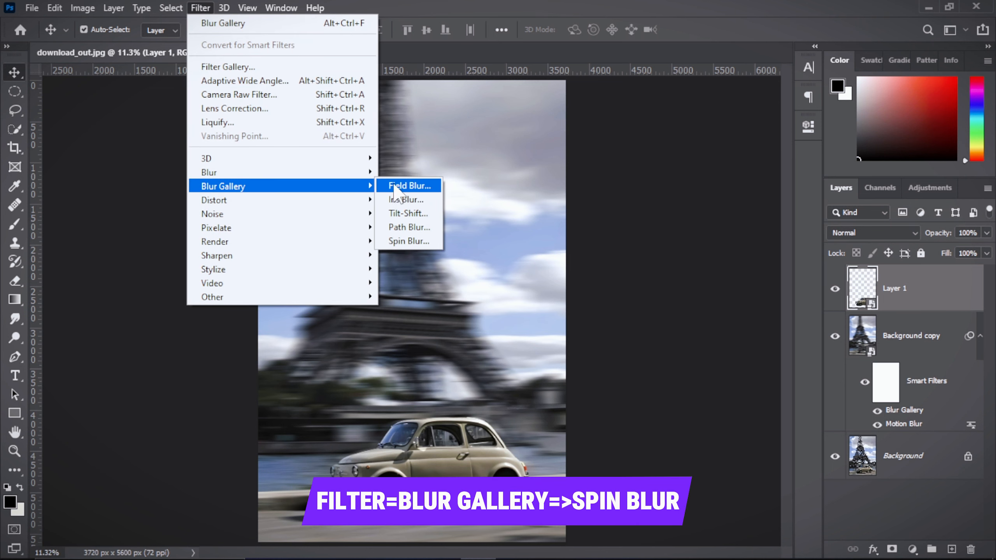
pyautogui.click(406, 241)
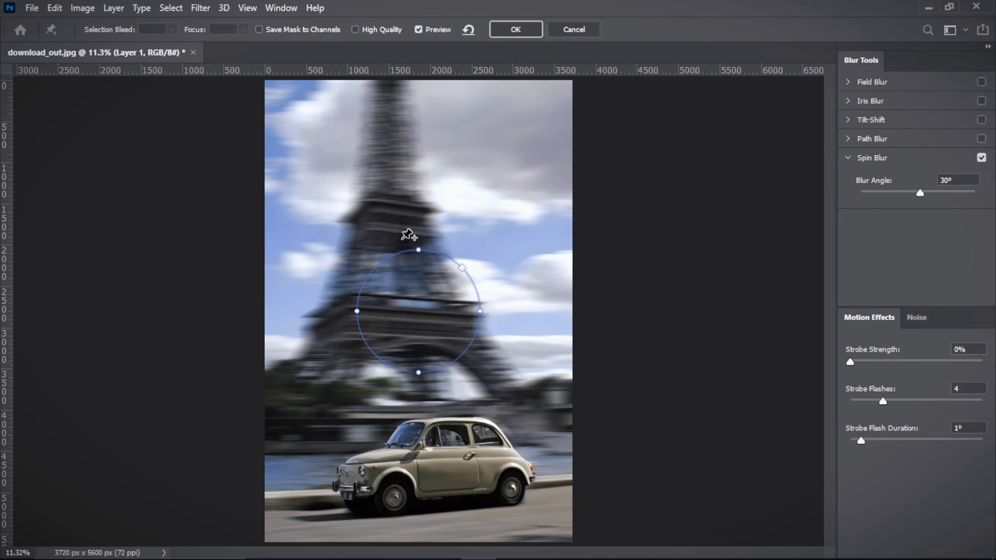
pyautogui.scroll(2, 406, 238)
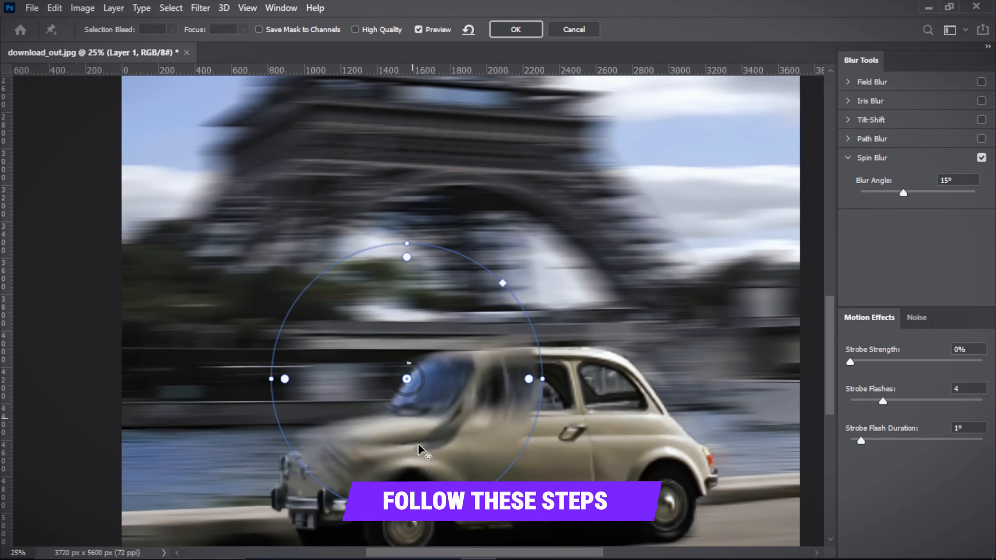
pyautogui.moveTo(418, 450); pyautogui.dragTo(425, 476)
pyautogui.moveTo(577, 486); pyautogui.dragTo(576, 298)
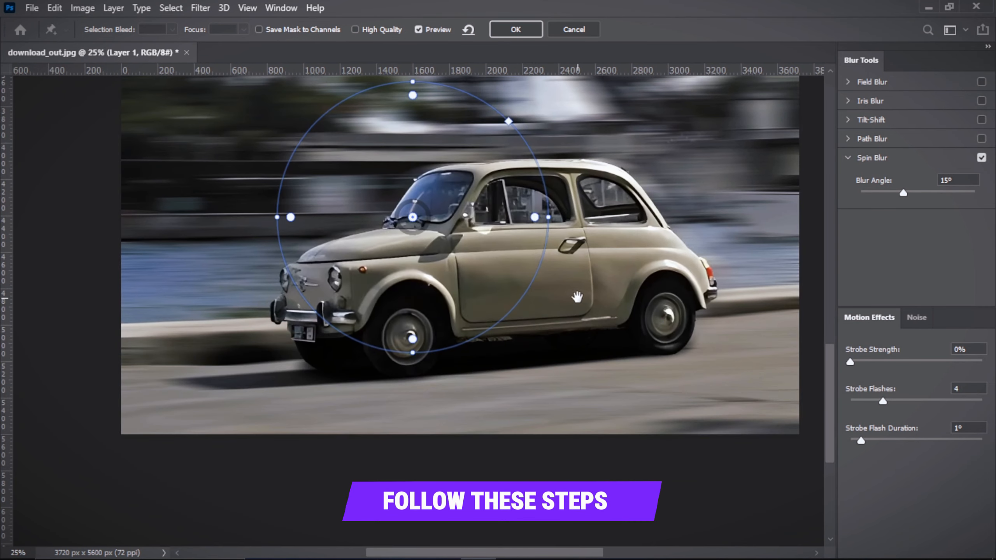
pyautogui.moveTo(493, 129); pyautogui.dragTo(413, 347)
pyautogui.scroll(1, 416, 297)
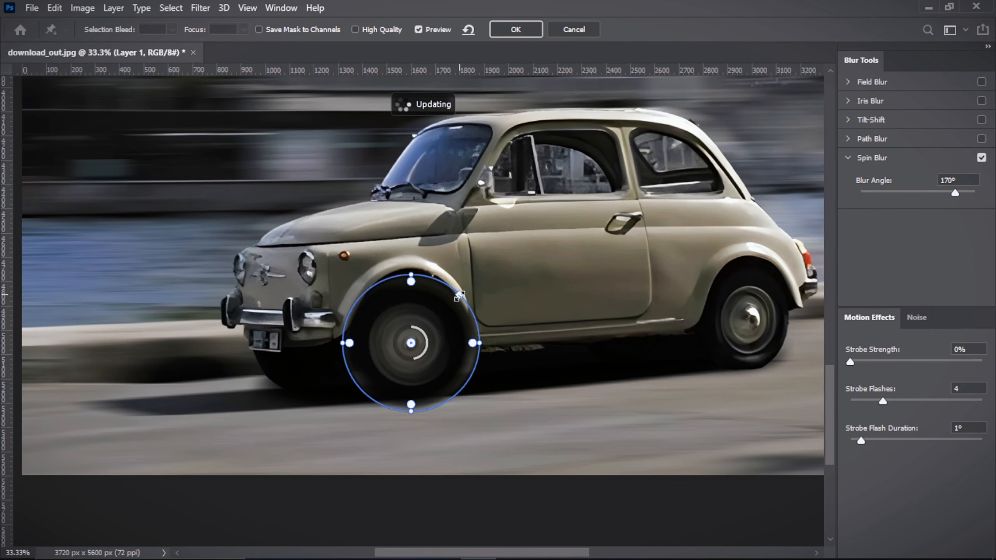
pyautogui.moveTo(409, 277); pyautogui.dragTo(410, 293)
# Add a second spin blur on the car's rear wheel and shrink and reshape its ring to match the wheel
pyautogui.click(753, 314)
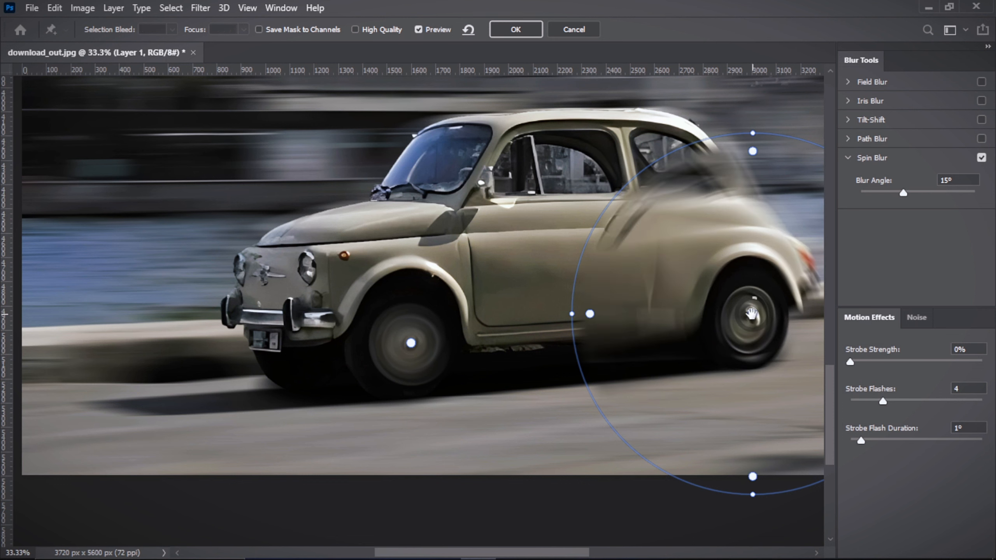
pyautogui.moveTo(751, 314); pyautogui.dragTo(589, 302)
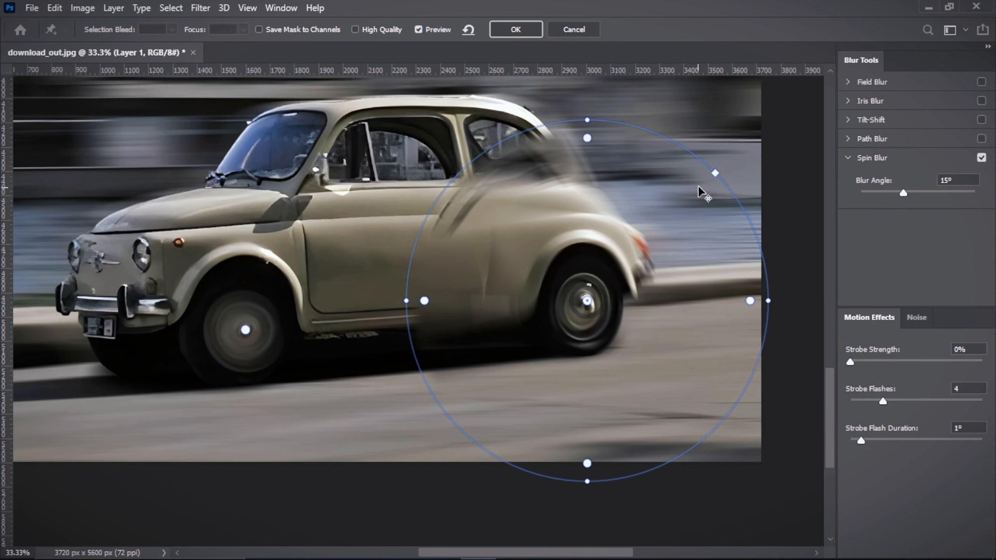
pyautogui.moveTo(702, 192); pyautogui.dragTo(615, 272)
pyautogui.hotkey('ctrl', '+')
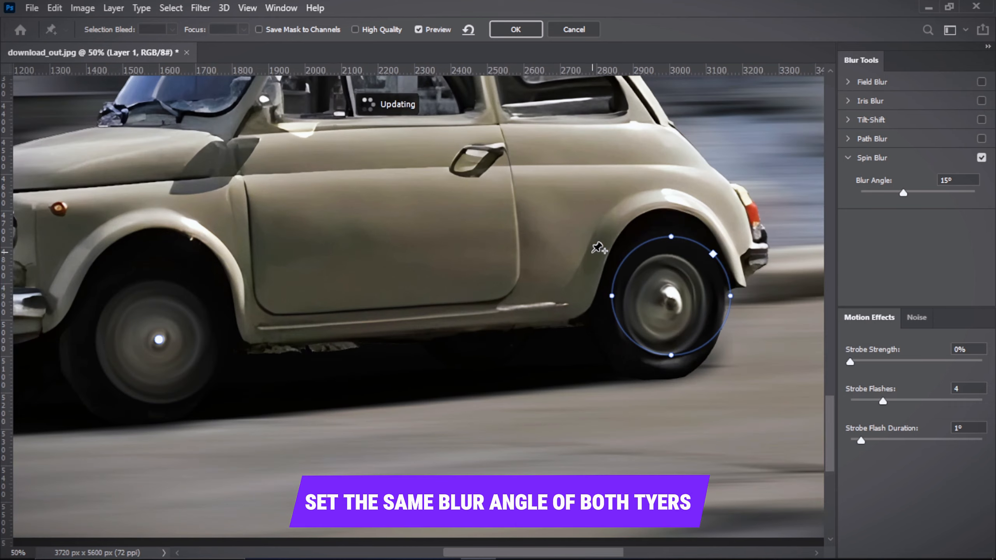
pyautogui.moveTo(769, 296); pyautogui.dragTo(705, 300)
pyautogui.moveTo(606, 299); pyautogui.dragTo(607, 308)
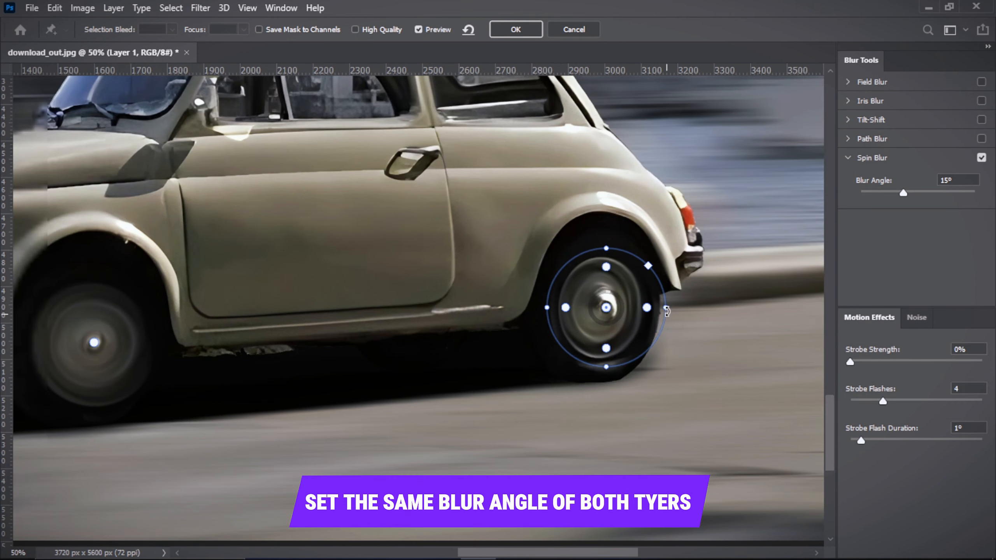
pyautogui.moveTo(667, 312); pyautogui.dragTo(658, 310)
# Set the rear wheel's blur angle to 170° and apply the Spin Blur
pyautogui.doubleClick(945, 180)
pyautogui.write('1')
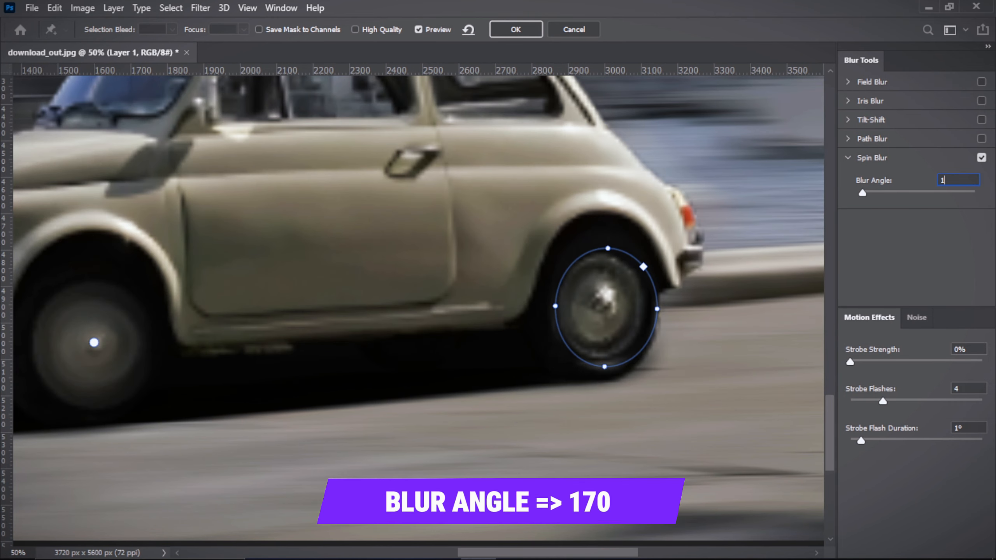
pyautogui.write('70')
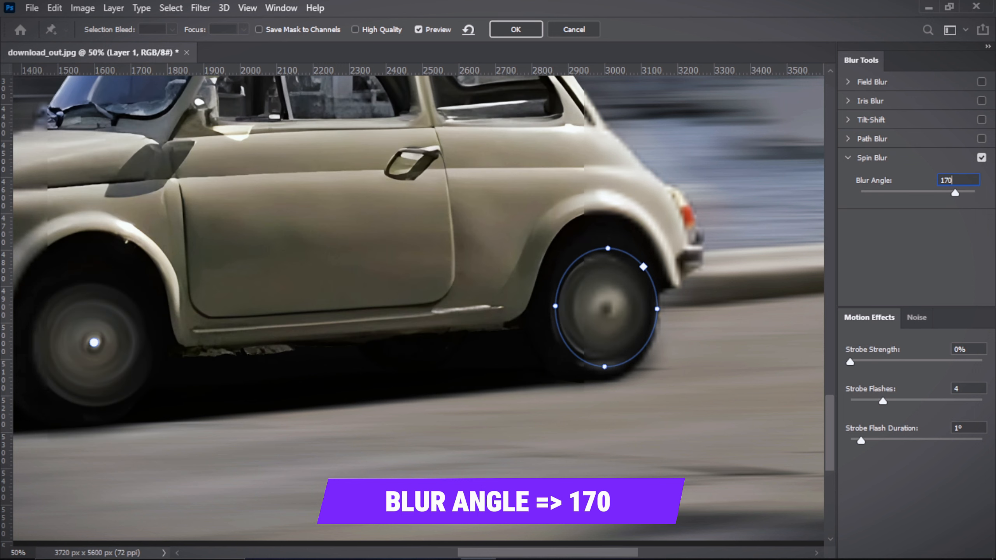
pyautogui.press('Return')
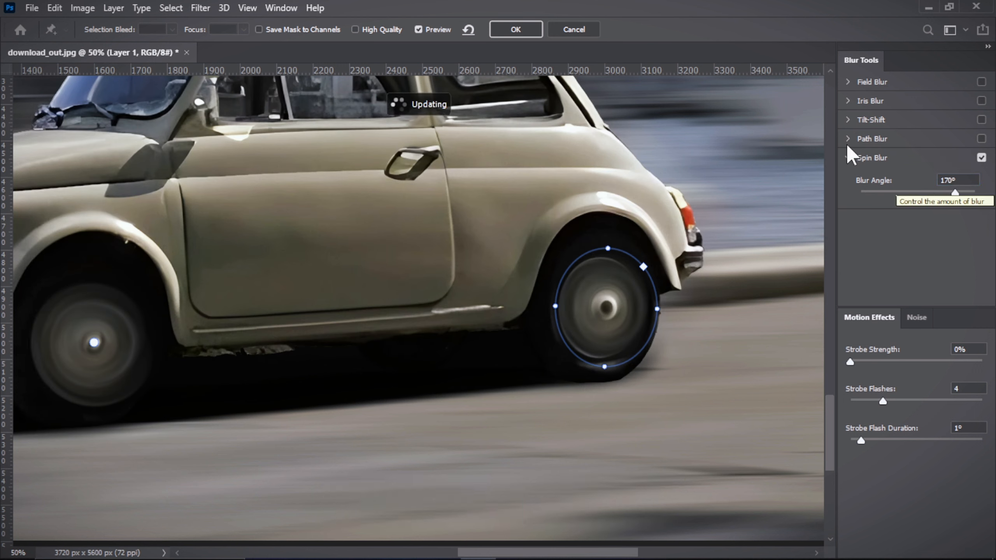
pyautogui.click(530, 28)
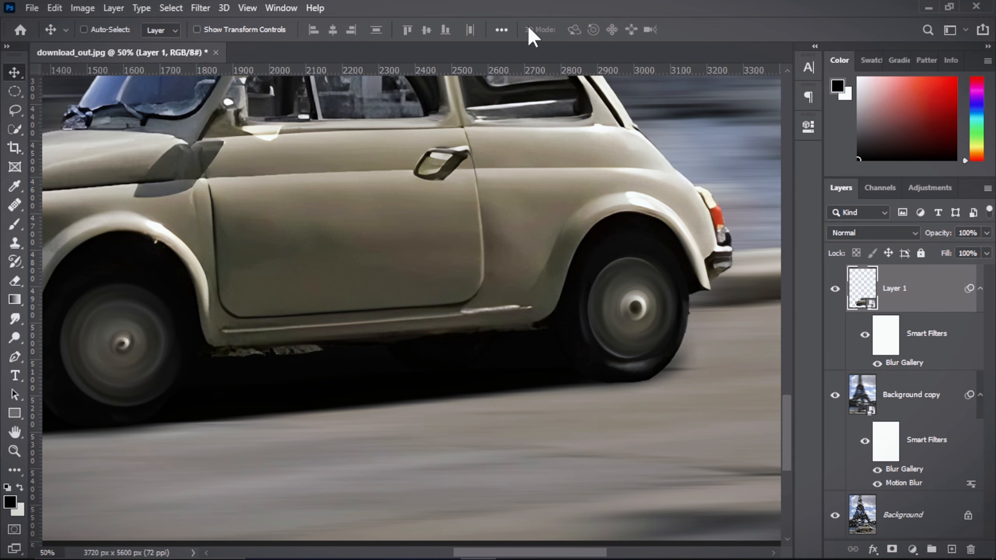
# Compare the whole image with Layer 1's smart filters hidden and shown
pyautogui.hotkey('ctrl', '0')
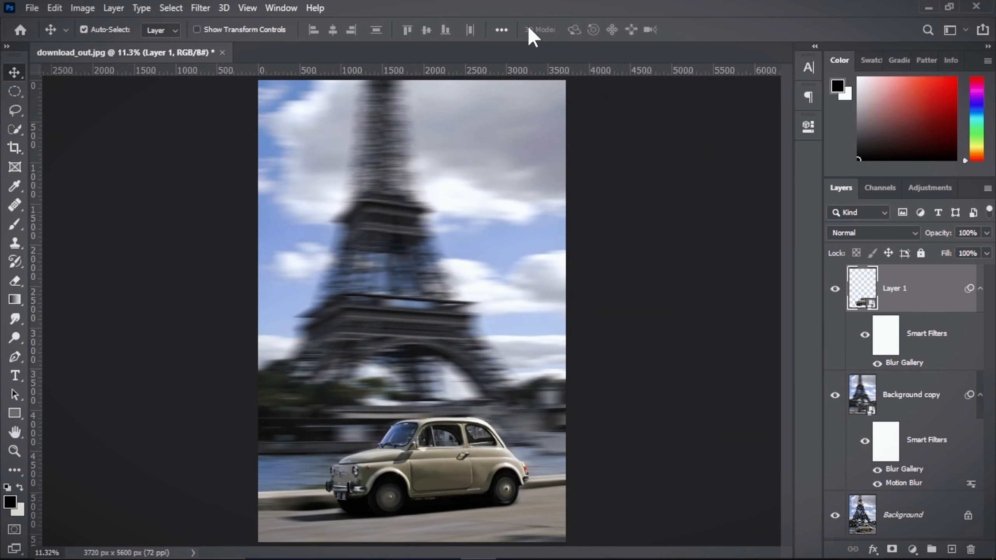
pyautogui.click(866, 336)
pyautogui.click(866, 336)
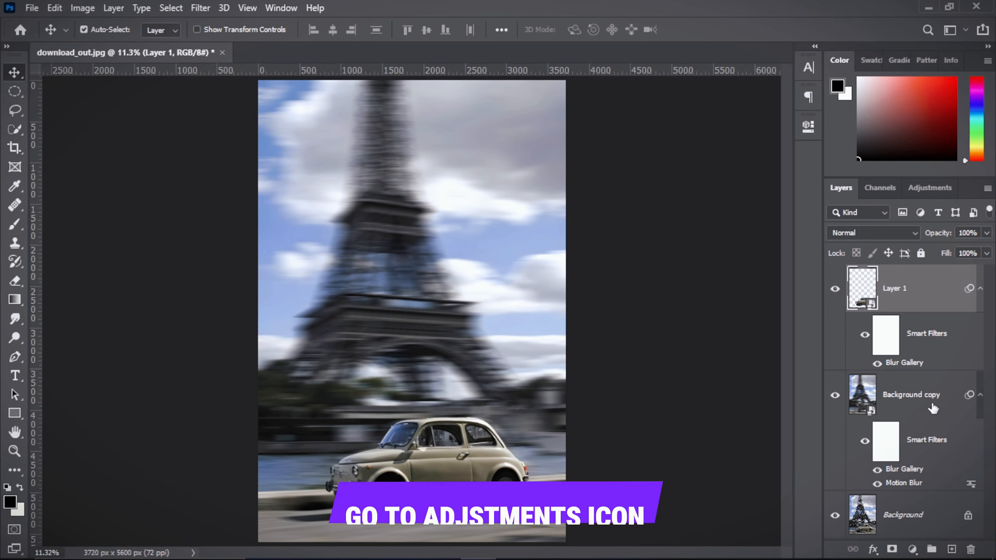
# Add a Color Lookup adjustment layer above Layer 1 using the LateSunset.3DL 3DLUT file
pyautogui.click(913, 550)
pyautogui.click(908, 470)
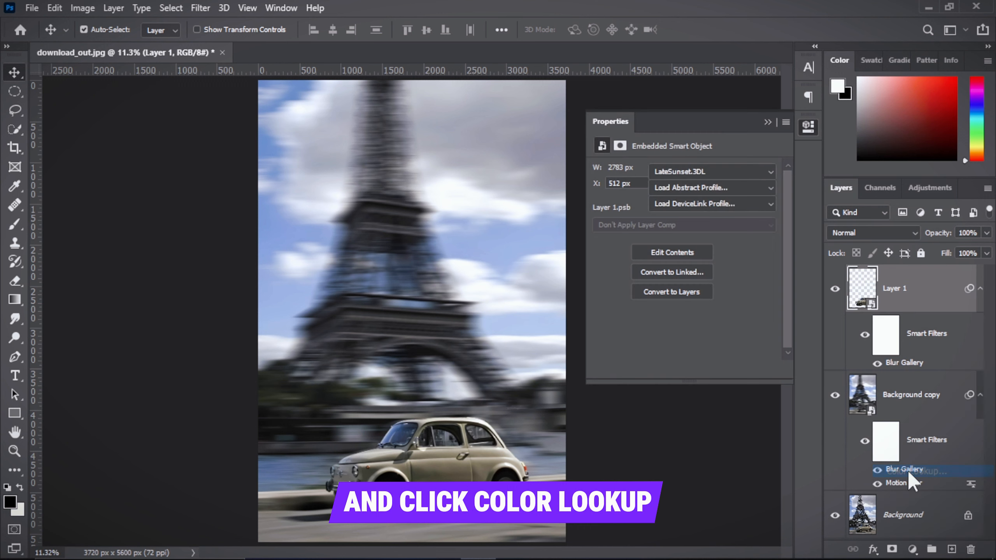
pyautogui.click(706, 171)
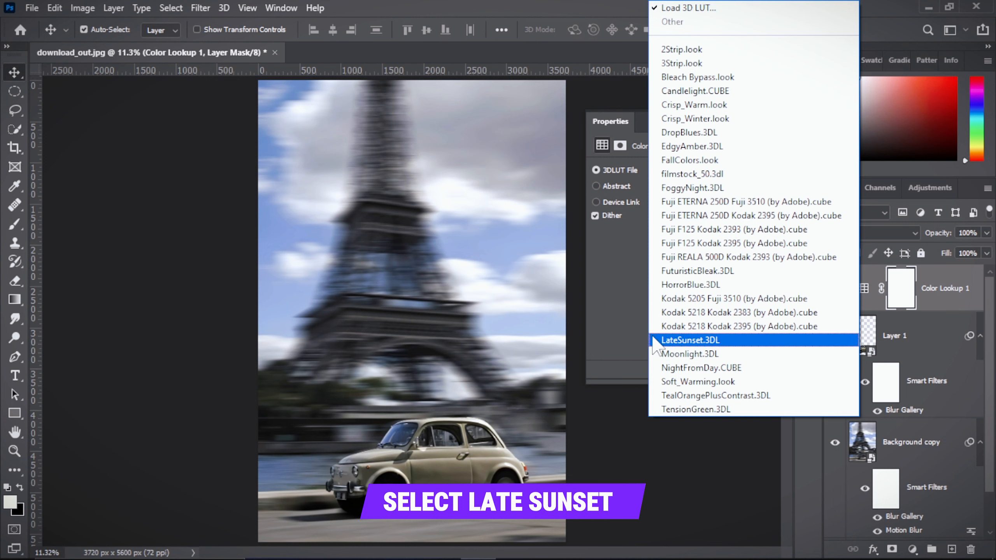
pyautogui.click(665, 340)
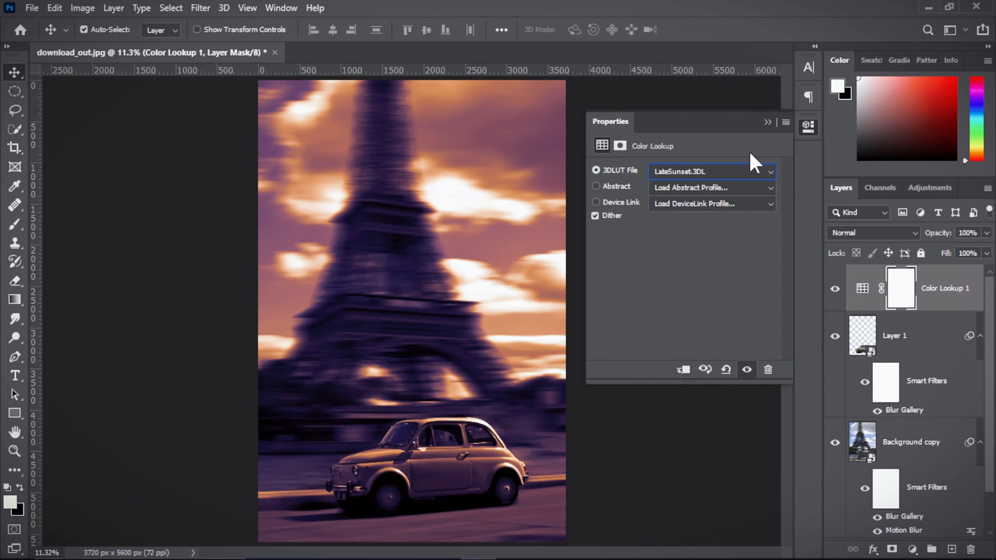
pyautogui.click(767, 122)
# Set the Color Lookup layer's blend mode to Soft Light and its opacity to 35%
pyautogui.click(868, 234)
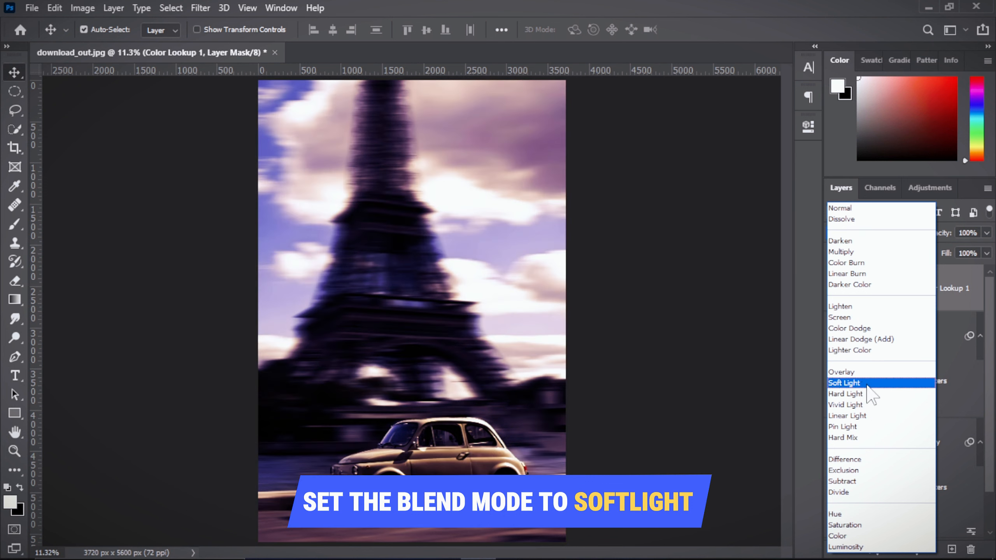
pyautogui.click(855, 383)
pyautogui.write('35')
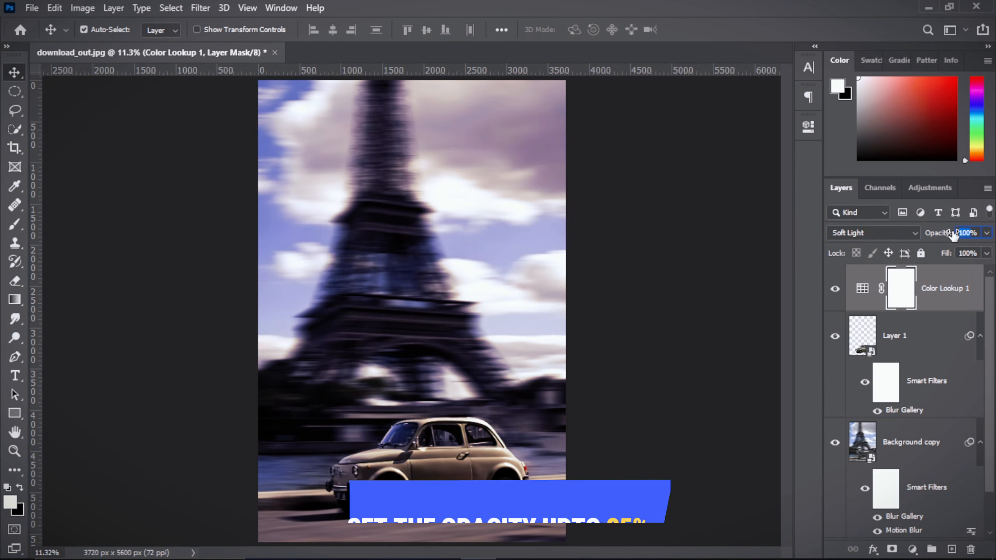
pyautogui.press('Return')
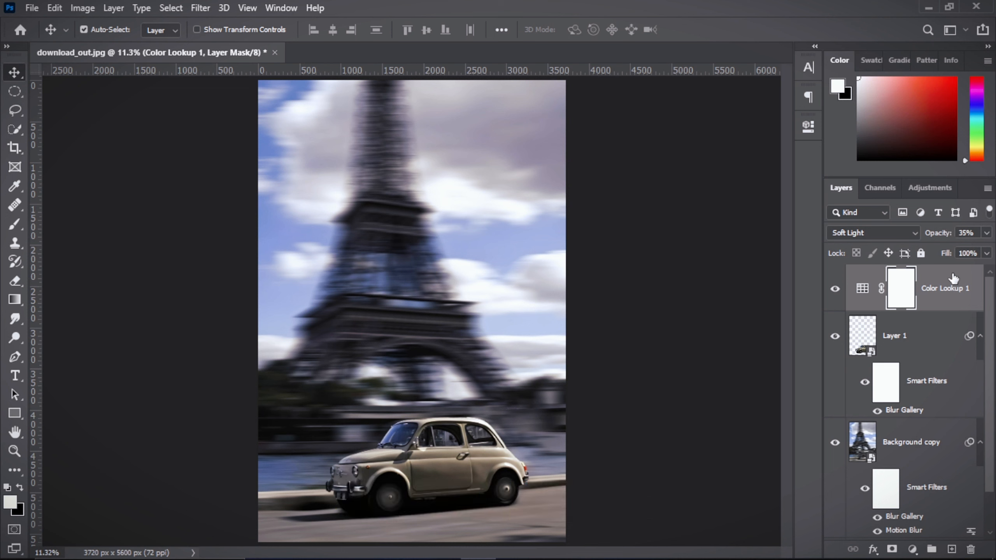
# Add a Hue/Saturation adjustment layer, sample the blue sky, and set the Blues to saturation +23 and hue -8
pyautogui.click(913, 550)
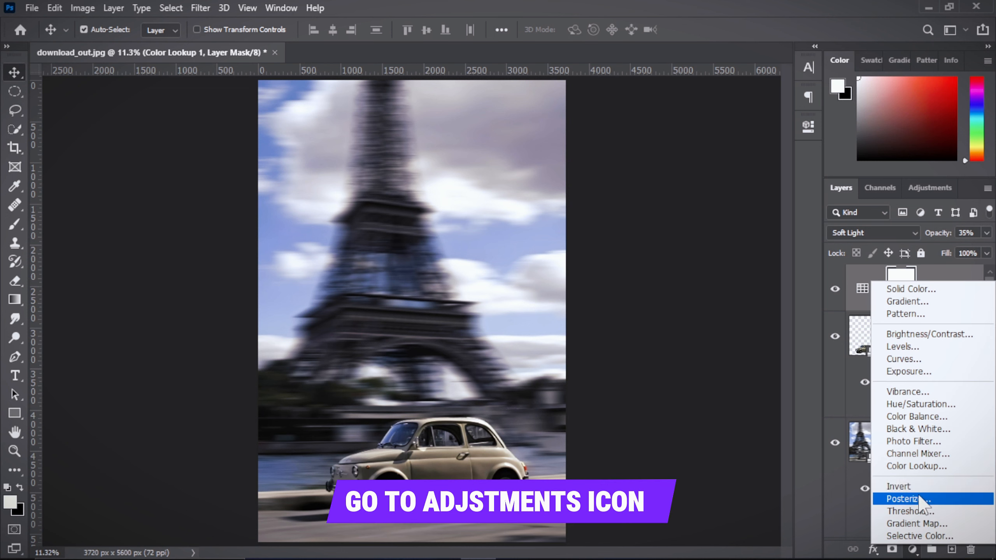
pyautogui.click(906, 407)
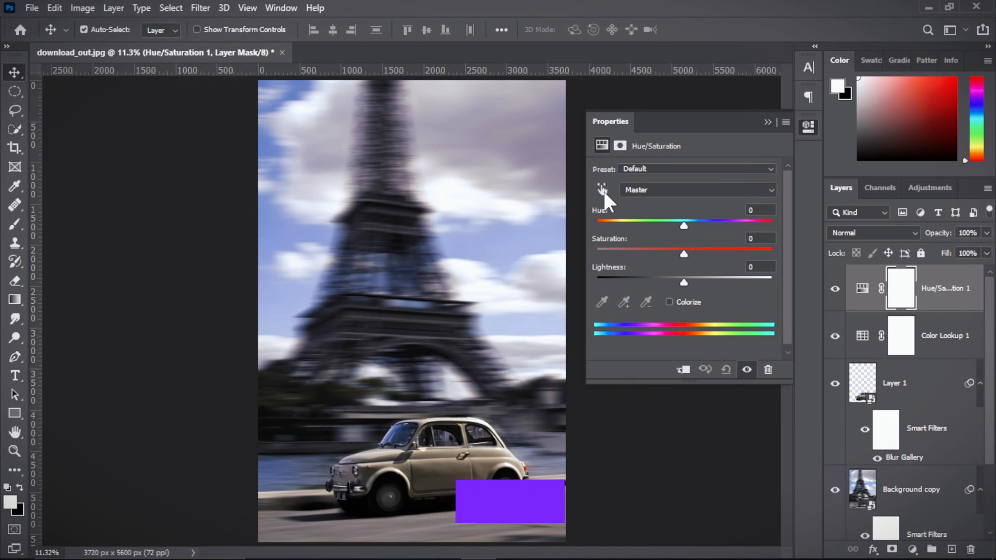
pyautogui.click(603, 190)
pyautogui.click(264, 207)
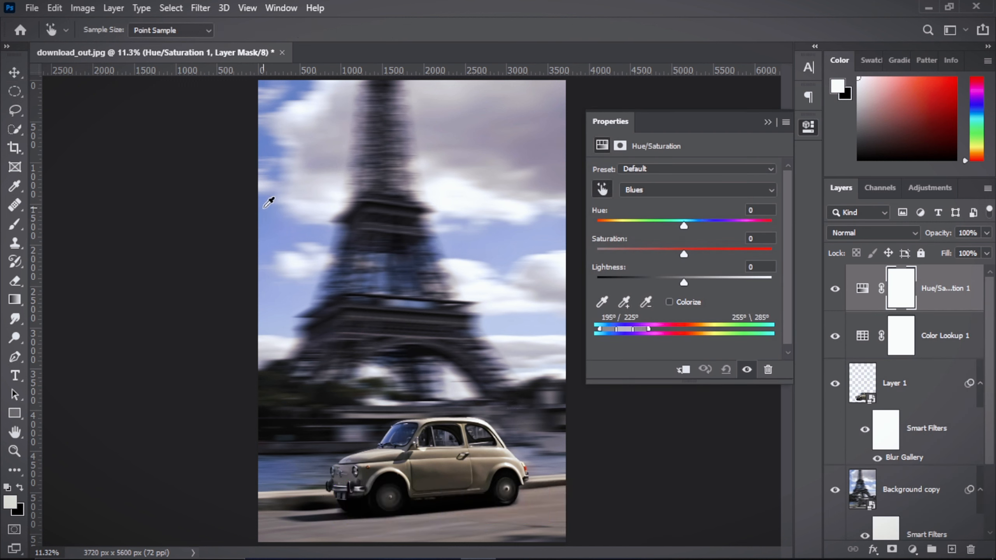
pyautogui.moveTo(683, 257); pyautogui.dragTo(704, 255)
pyautogui.click(683, 226)
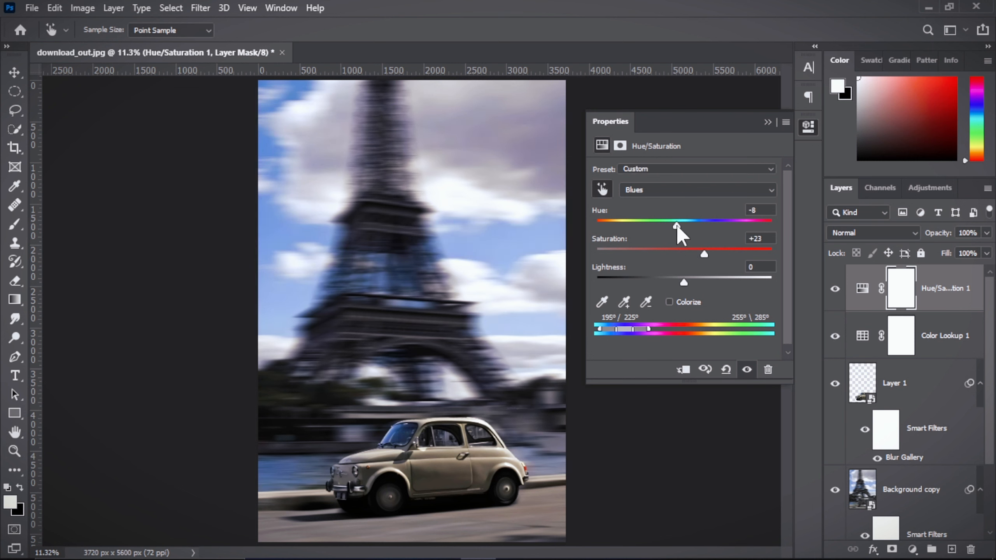
pyautogui.click(768, 122)
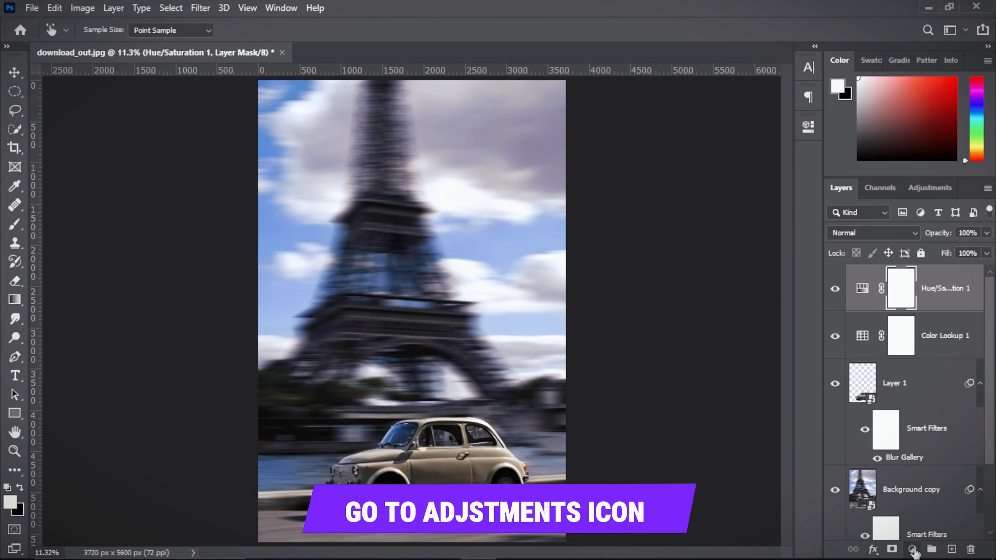
# Add a Brightness/Contrast adjustment layer with brightness 13 and check its effect by hiding and showing it
pyautogui.click(912, 550)
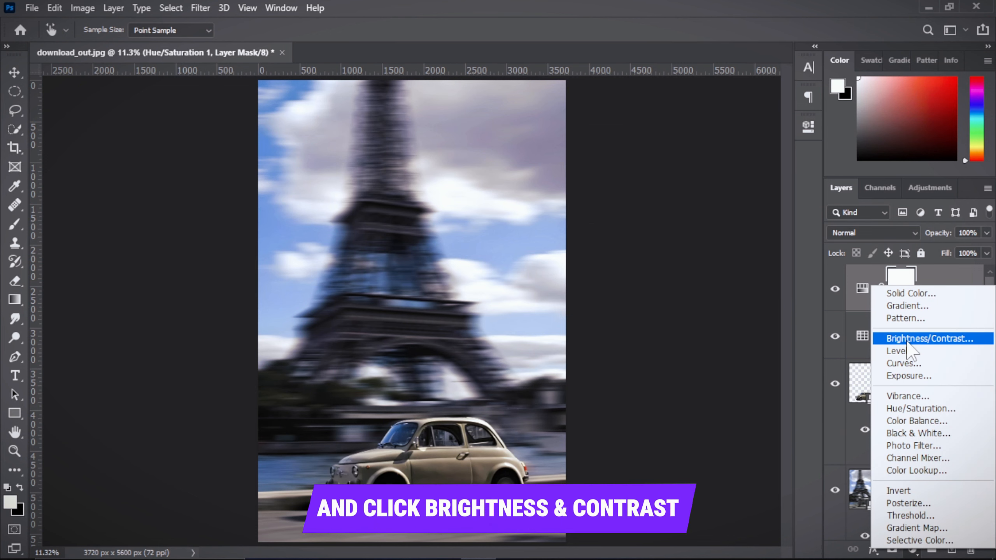
pyautogui.click(907, 339)
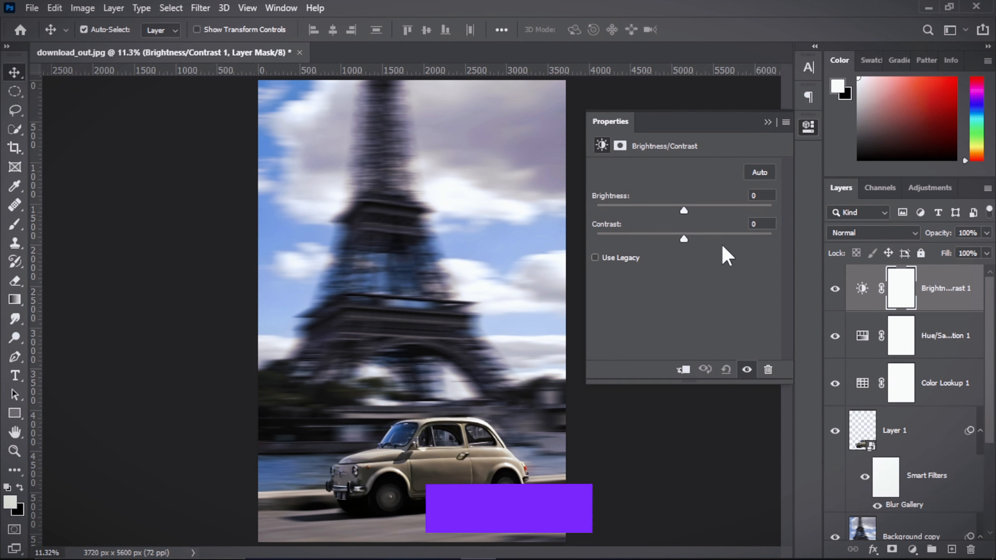
pyautogui.moveTo(685, 212); pyautogui.dragTo(691, 213)
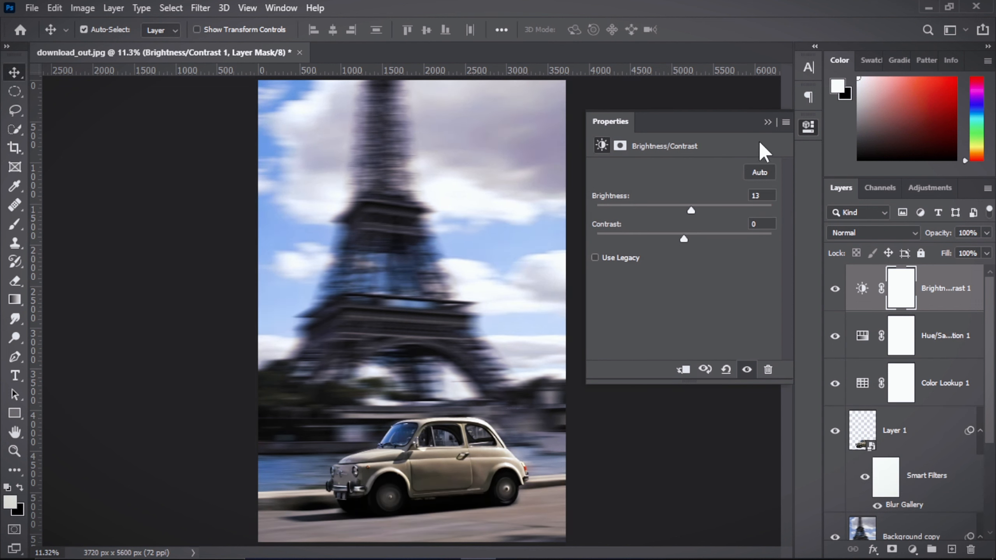
pyautogui.click(768, 123)
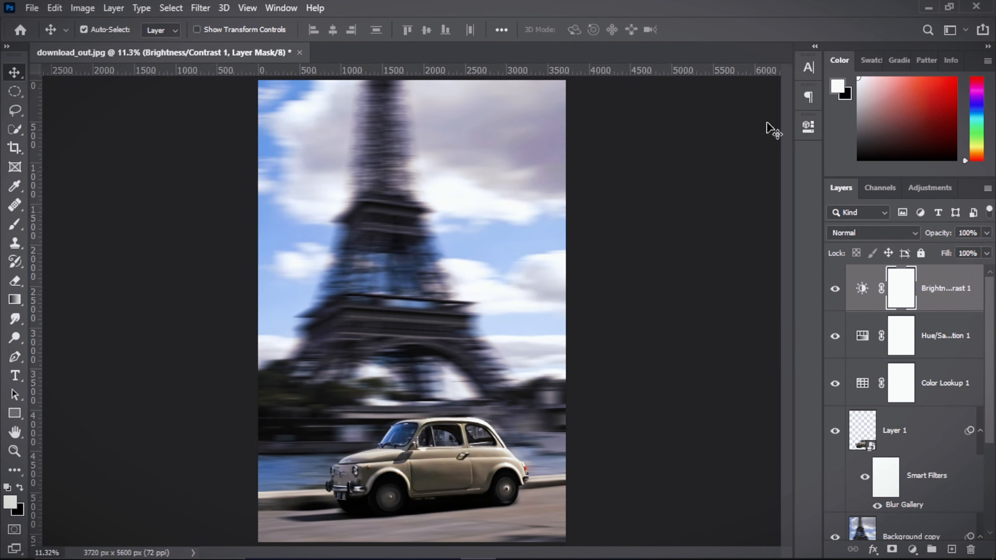
pyautogui.click(839, 294)
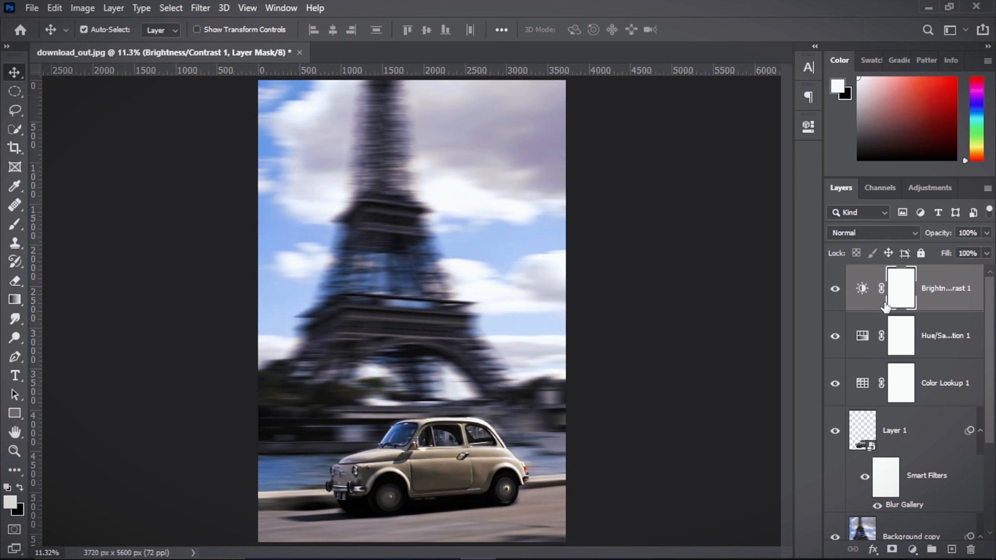
# Stamp all visible layers into a new layer above Brightness/Contrast 1 and convert it to a smart object
pyautogui.click(943, 306)
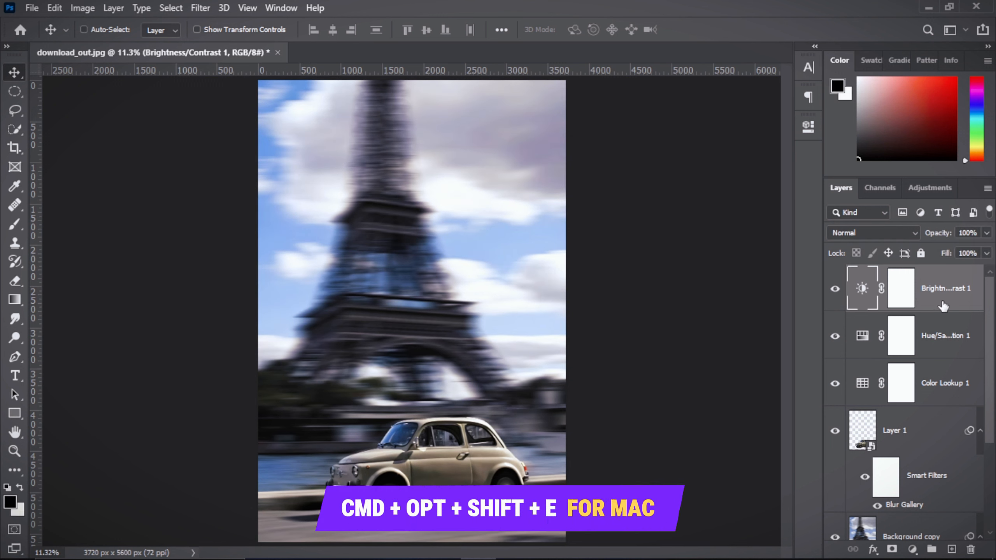
pyautogui.hotkey('ctrl', 'alt', 'shift', 'e')
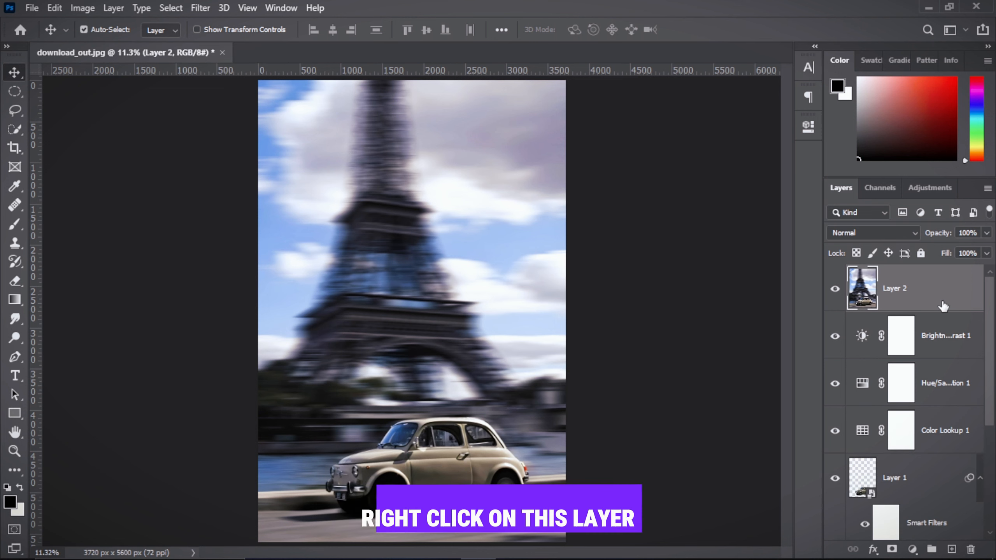
pyautogui.rightClick(943, 306)
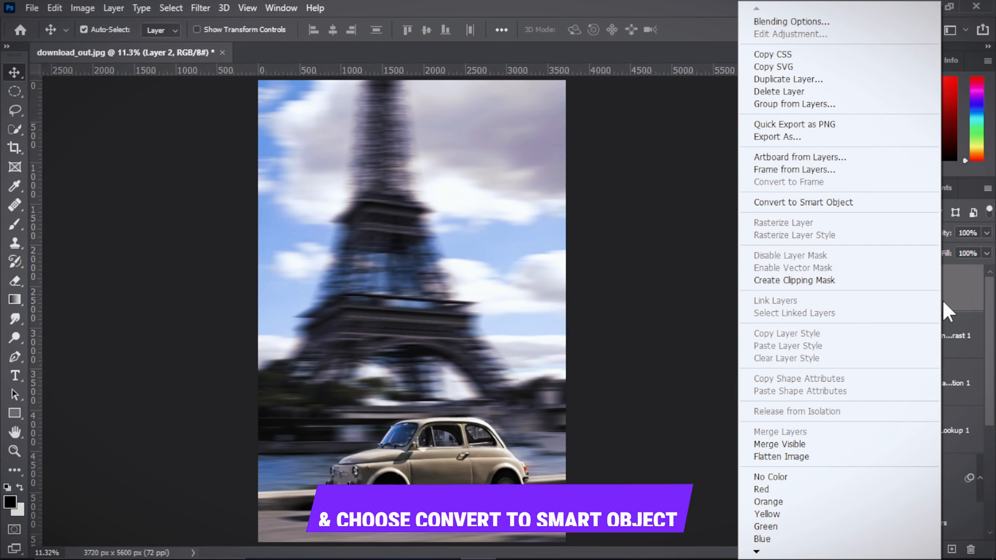
pyautogui.click(895, 207)
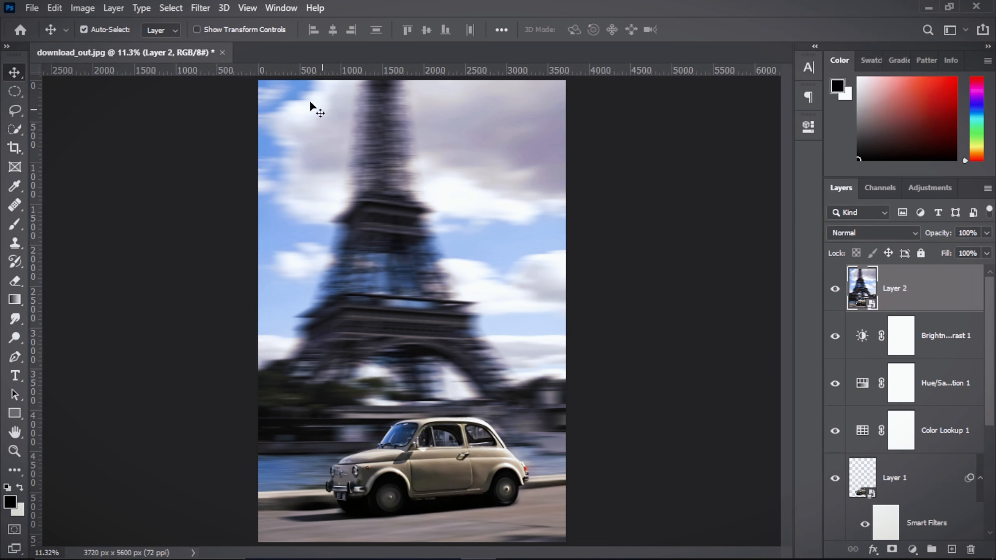
# Start a Camera Raw Filter on Layer 2 with temperature +10, contrast -21, shadows -3, blacks +9 and slightly raised texture
pyautogui.click(200, 8)
pyautogui.click(228, 102)
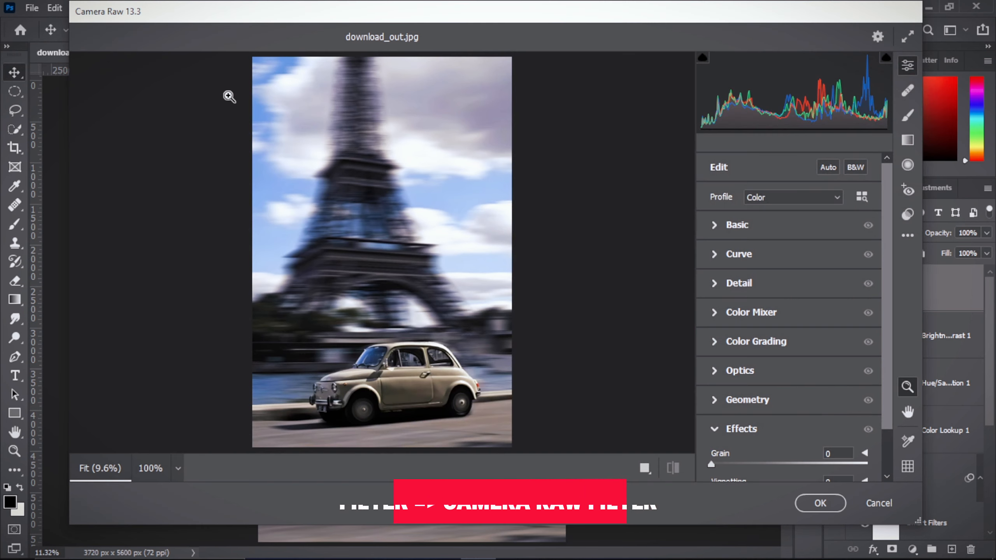
pyautogui.click(714, 232)
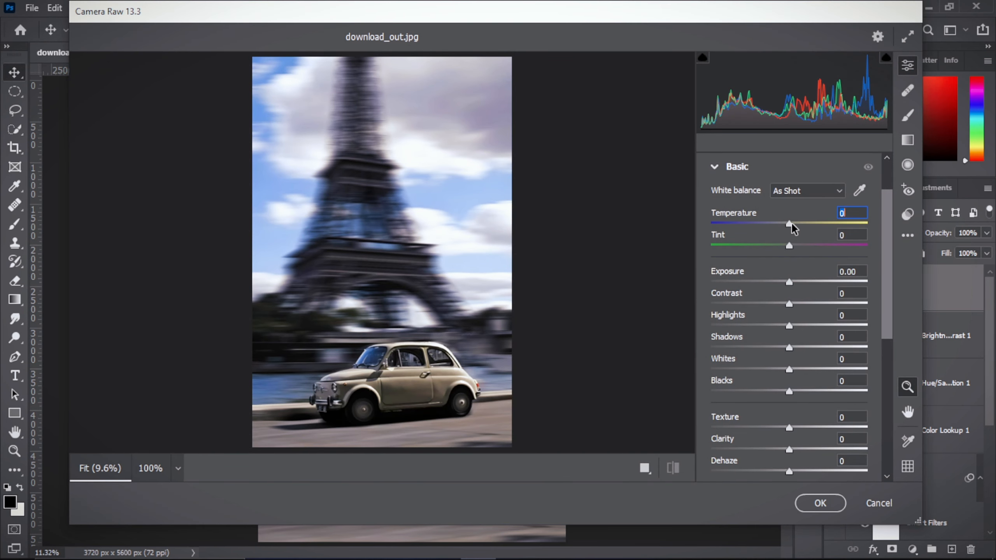
pyautogui.moveTo(792, 223); pyautogui.dragTo(797, 223)
pyautogui.moveTo(790, 304); pyautogui.dragTo(771, 303)
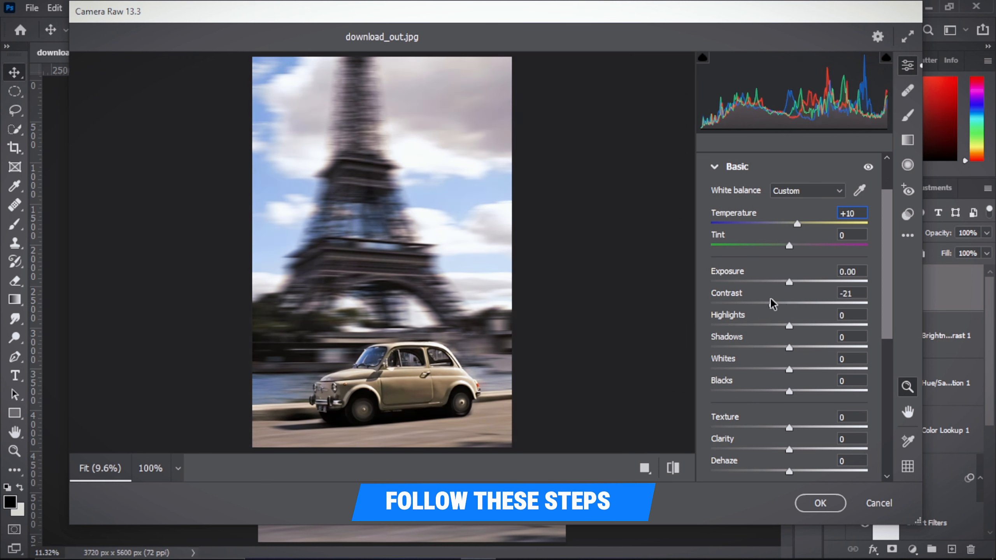
pyautogui.moveTo(790, 346); pyautogui.dragTo(787, 348)
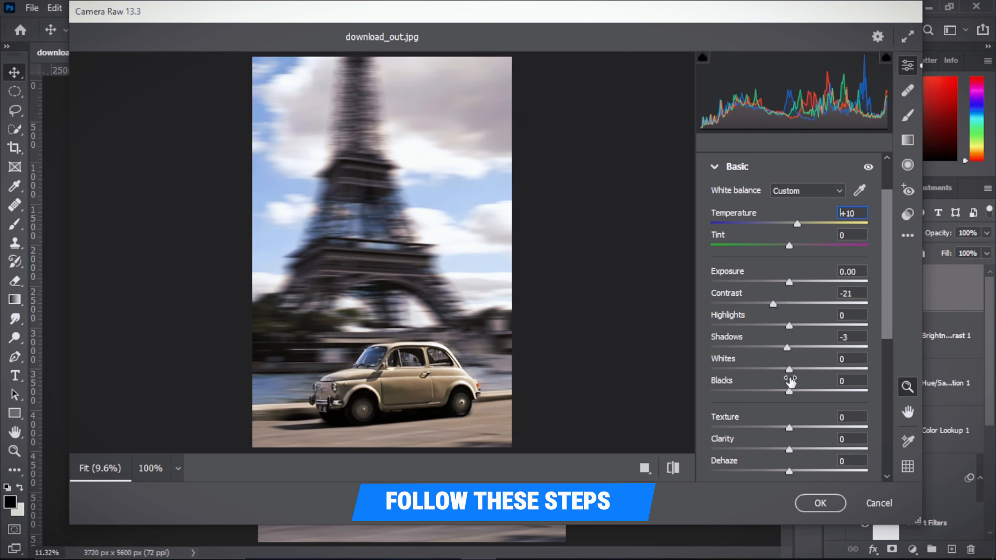
pyautogui.moveTo(790, 391); pyautogui.dragTo(797, 391)
pyautogui.scroll(-3, 803, 376)
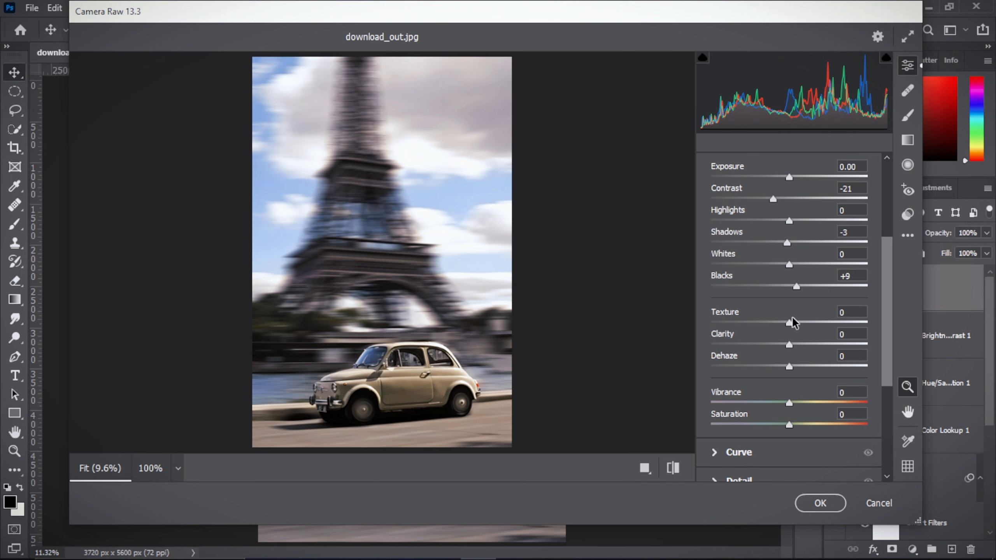
pyautogui.moveTo(790, 322); pyautogui.dragTo(803, 321)
pyautogui.scroll(-4, 803, 321)
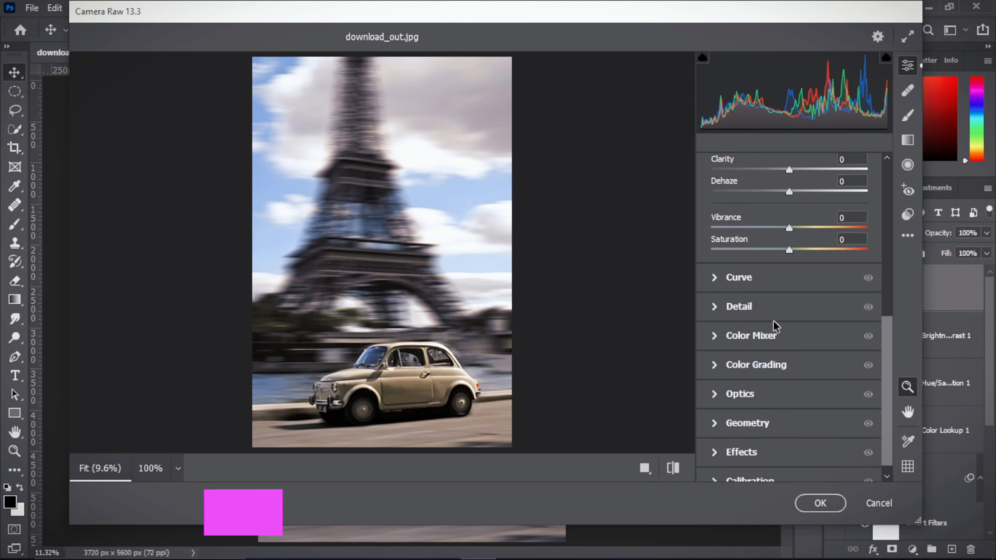
# Raise the Camera Raw sharpening to about a third of its range and the noise reduction to a somewhat lower level
pyautogui.click(713, 307)
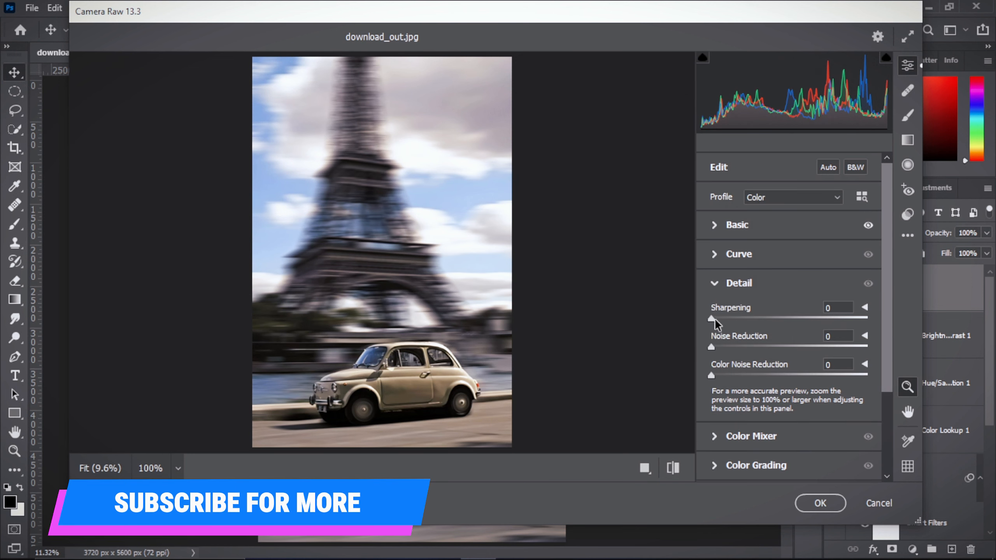
pyautogui.moveTo(713, 319); pyautogui.dragTo(763, 319)
pyautogui.moveTo(712, 347); pyautogui.dragTo(746, 348)
pyautogui.click(715, 283)
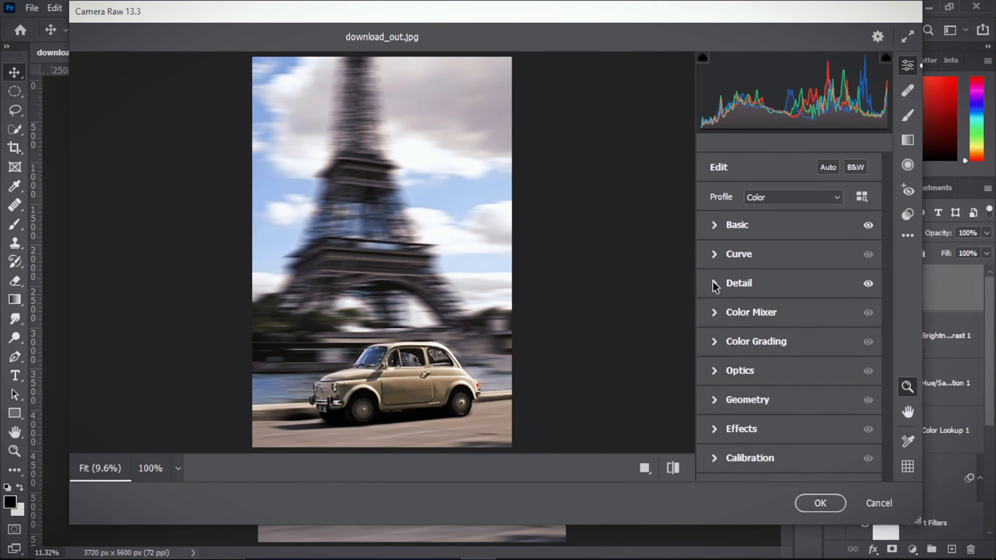
# Set the Color Mixer hues to Oranges +100, Yellows -60, Greens -81, Aquas +50 and Blues -52
pyautogui.click(715, 313)
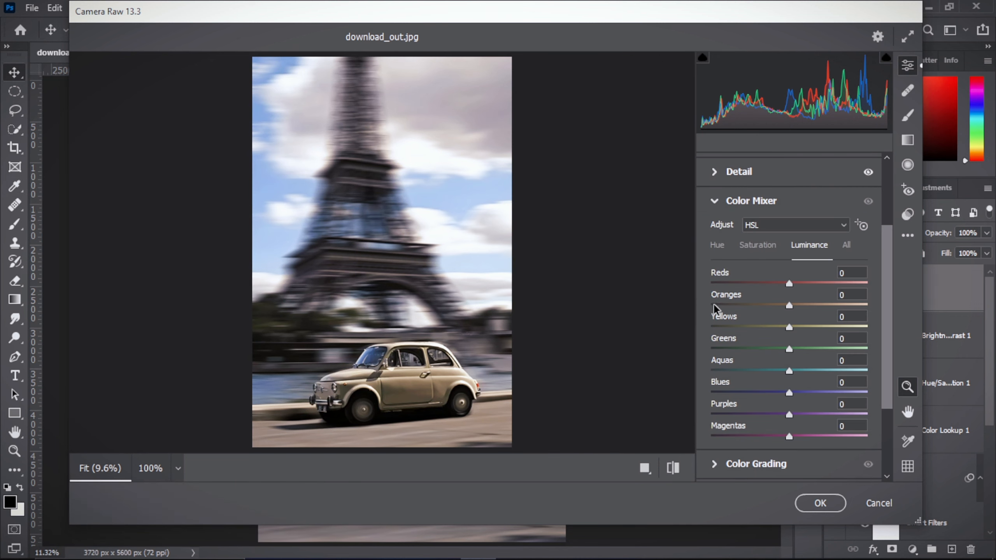
pyautogui.click(714, 251)
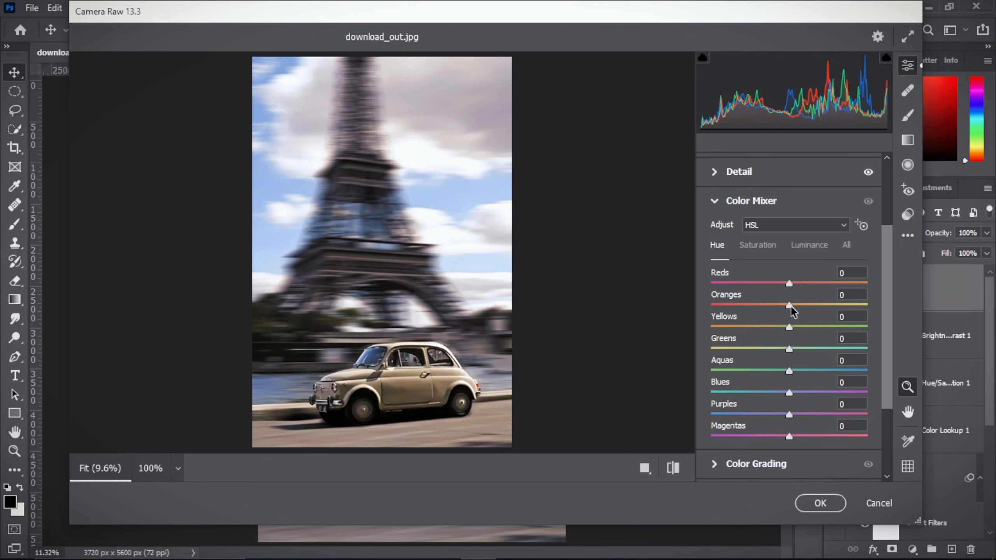
pyautogui.moveTo(791, 309); pyautogui.dragTo(844, 310)
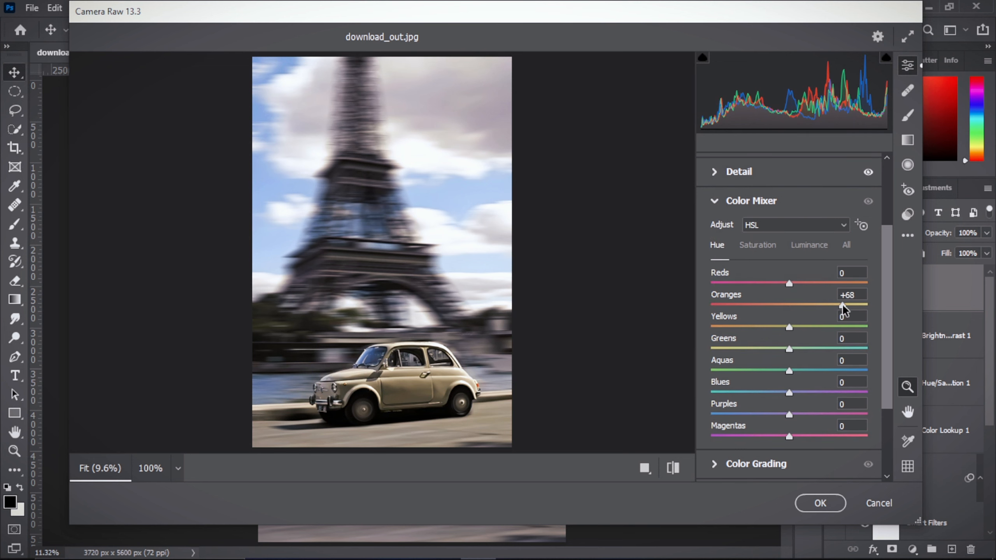
pyautogui.moveTo(791, 328); pyautogui.dragTo(745, 326)
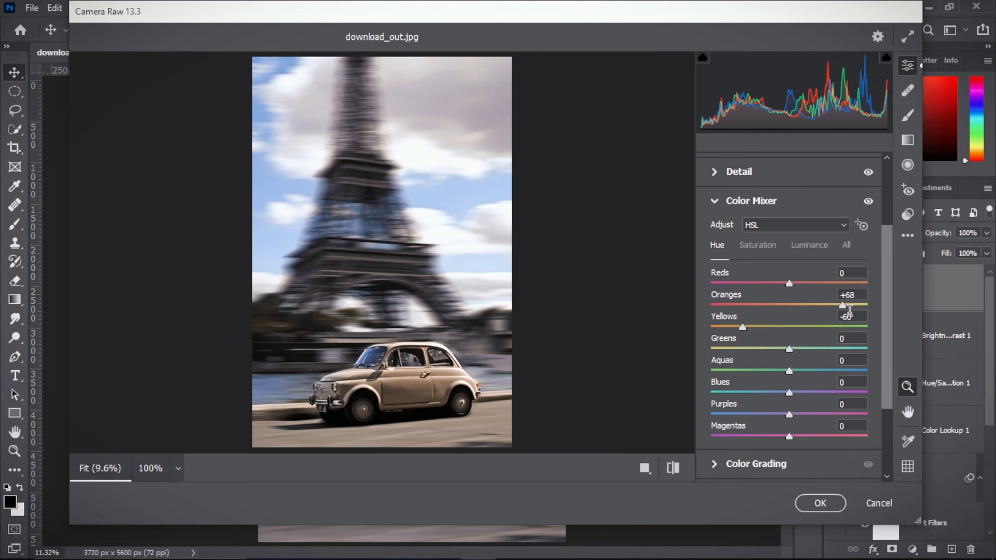
pyautogui.moveTo(839, 309); pyautogui.dragTo(875, 319)
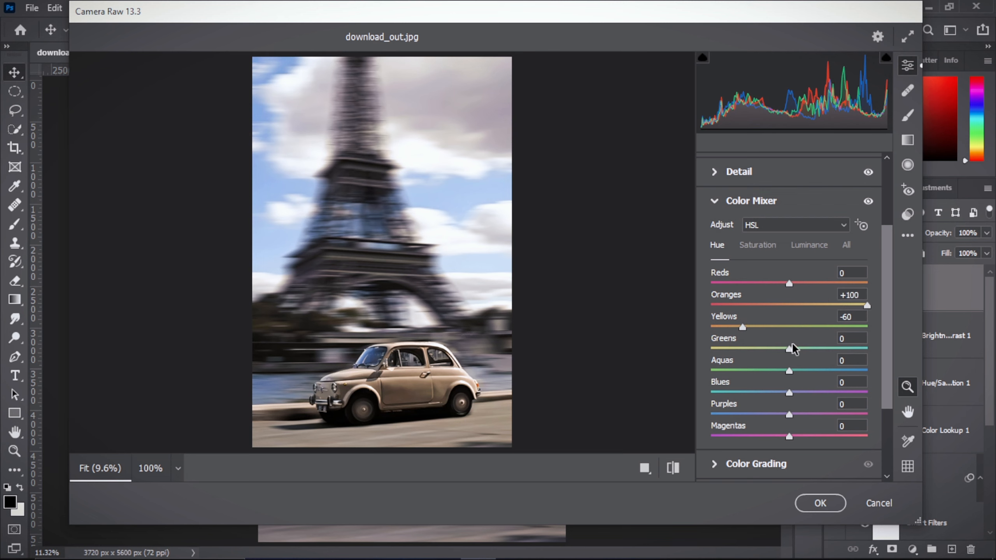
pyautogui.moveTo(790, 349); pyautogui.dragTo(727, 349)
pyautogui.moveTo(786, 373); pyautogui.dragTo(749, 389)
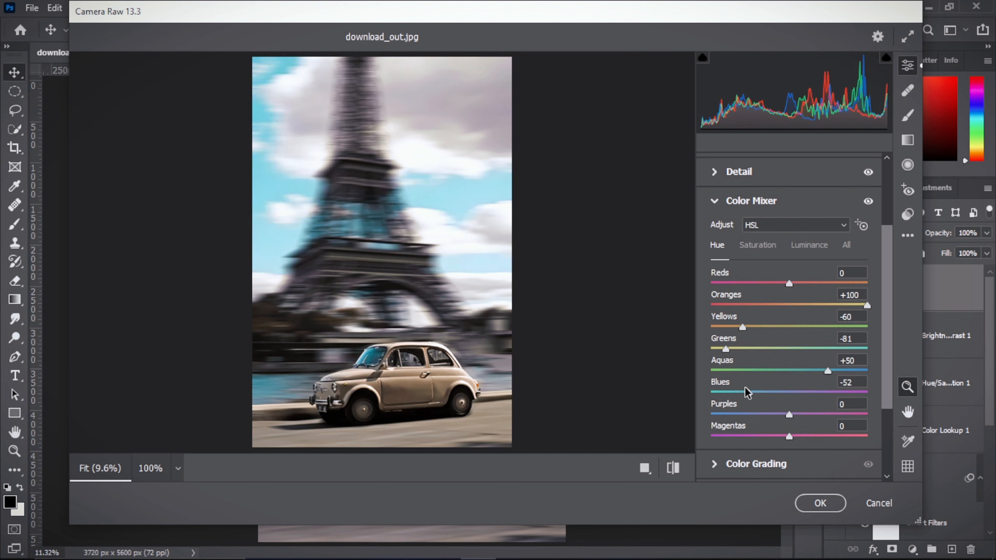
# Set the Color Mixer saturation to Magentas +57, Aquas +21 and Blues +36
pyautogui.click(755, 249)
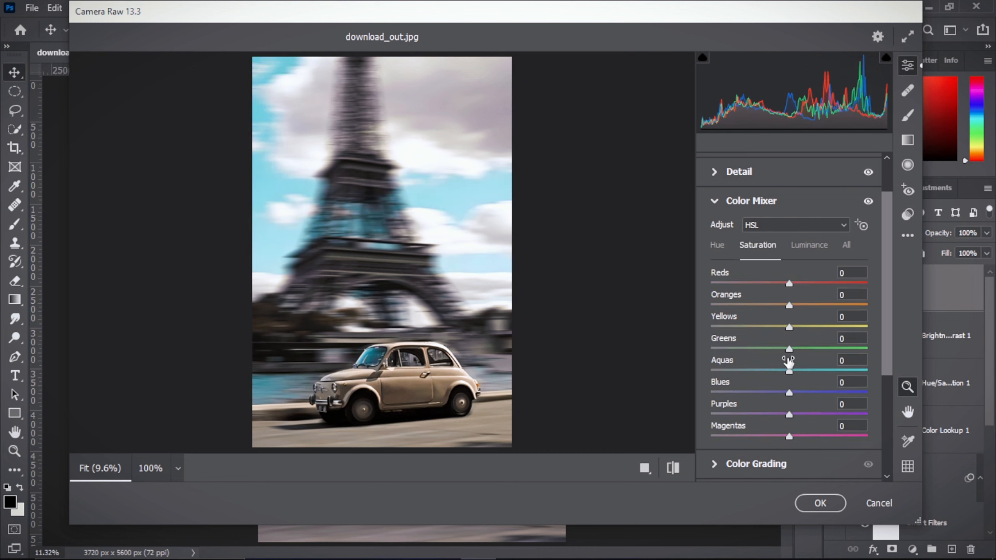
pyautogui.moveTo(789, 437); pyautogui.dragTo(833, 436)
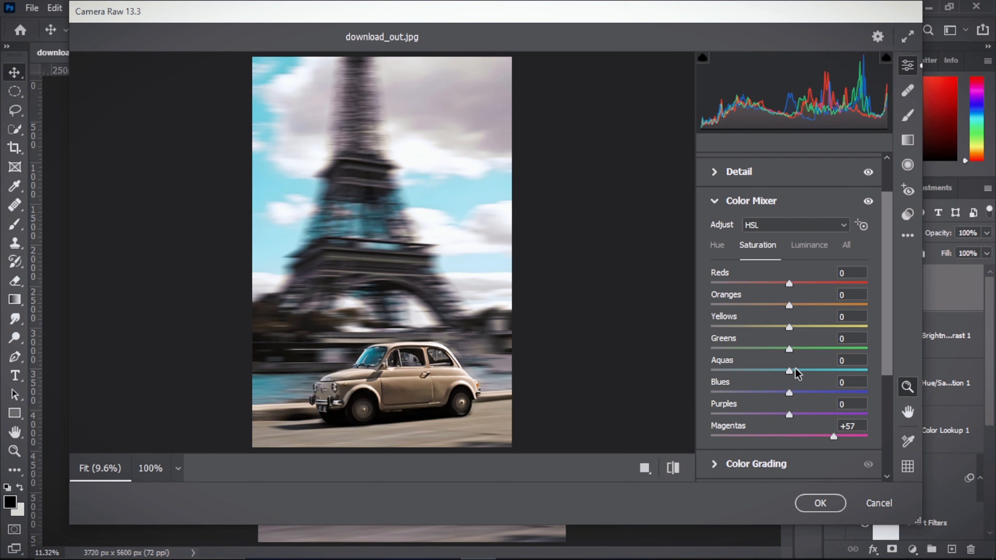
pyautogui.moveTo(790, 371); pyautogui.dragTo(817, 392)
# Readjust the Color Mixer hues to Aquas +100, Blues -15 and Purples -35
pyautogui.click(718, 247)
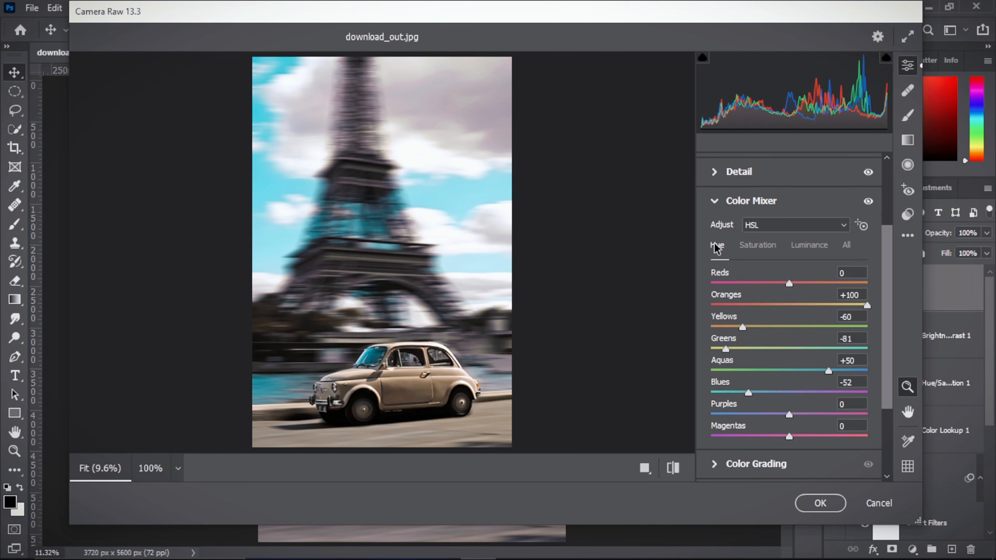
pyautogui.moveTo(746, 398); pyautogui.dragTo(714, 392)
pyautogui.moveTo(832, 375); pyautogui.dragTo(873, 380)
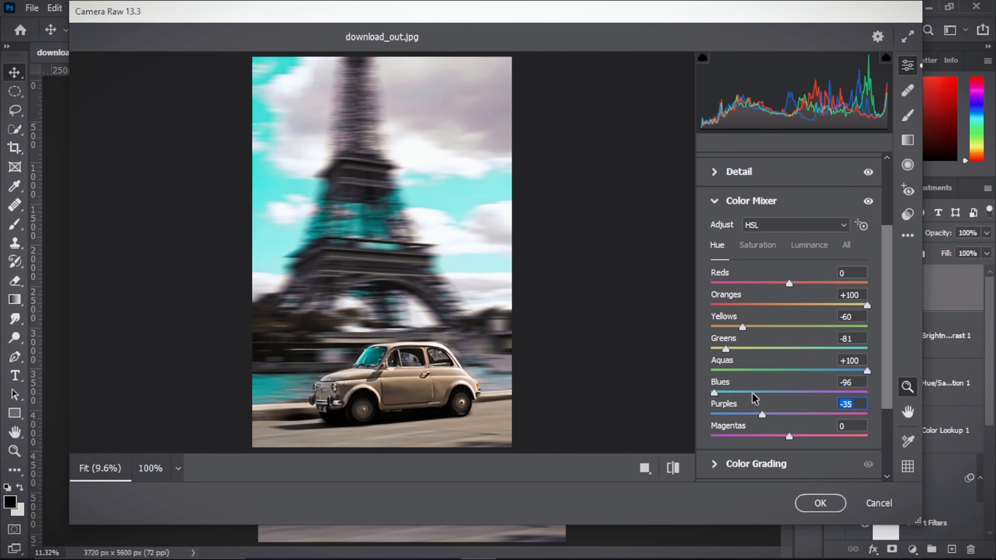
pyautogui.moveTo(715, 392); pyautogui.dragTo(778, 393)
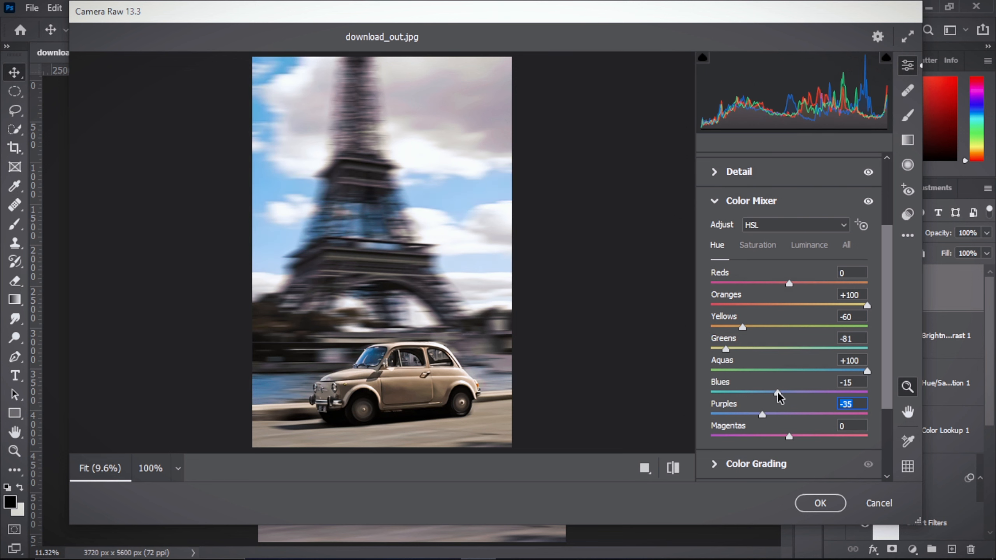
# Set the Color Mixer saturation to Purples +19, Magentas +48, Oranges +21 and Yellows +31
pyautogui.click(758, 246)
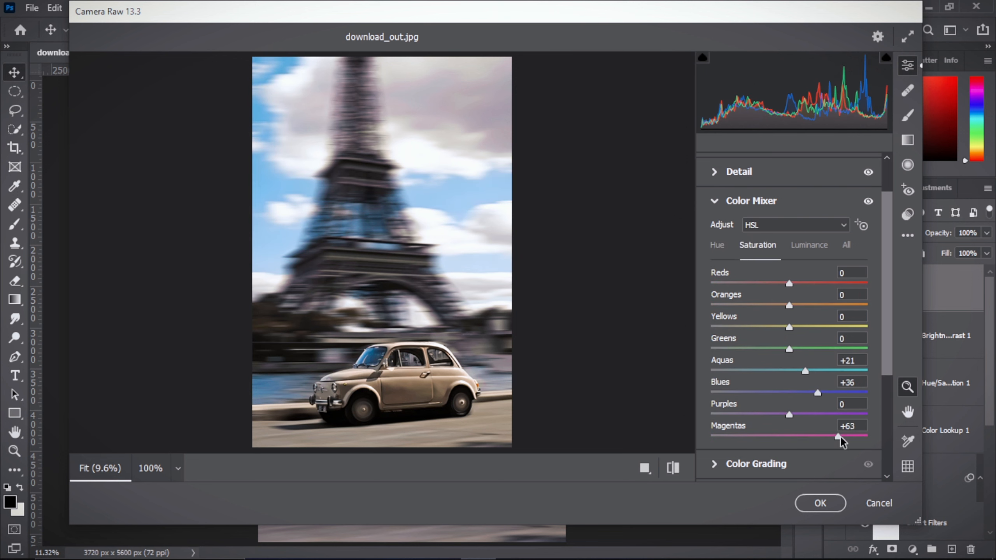
pyautogui.moveTo(791, 415); pyautogui.dragTo(829, 448)
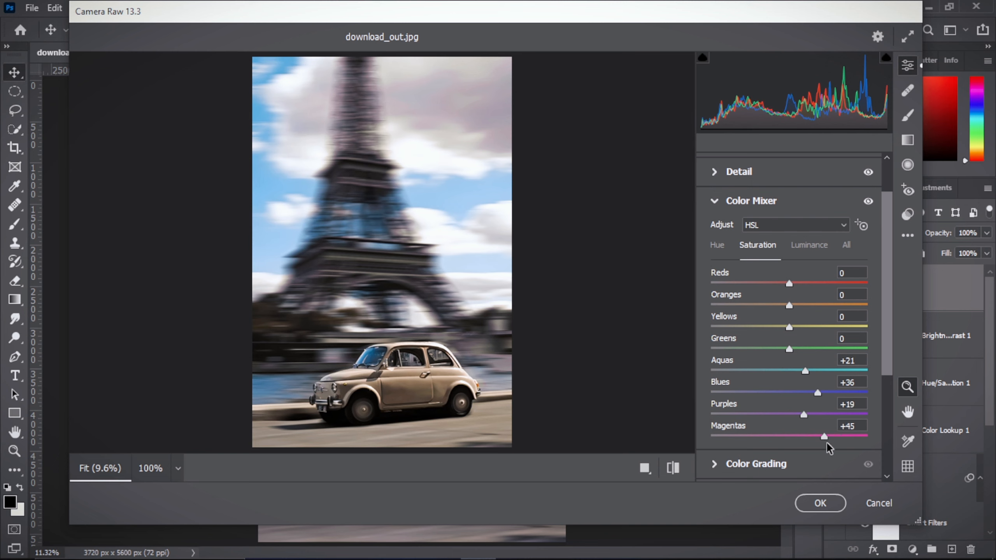
pyautogui.click(802, 247)
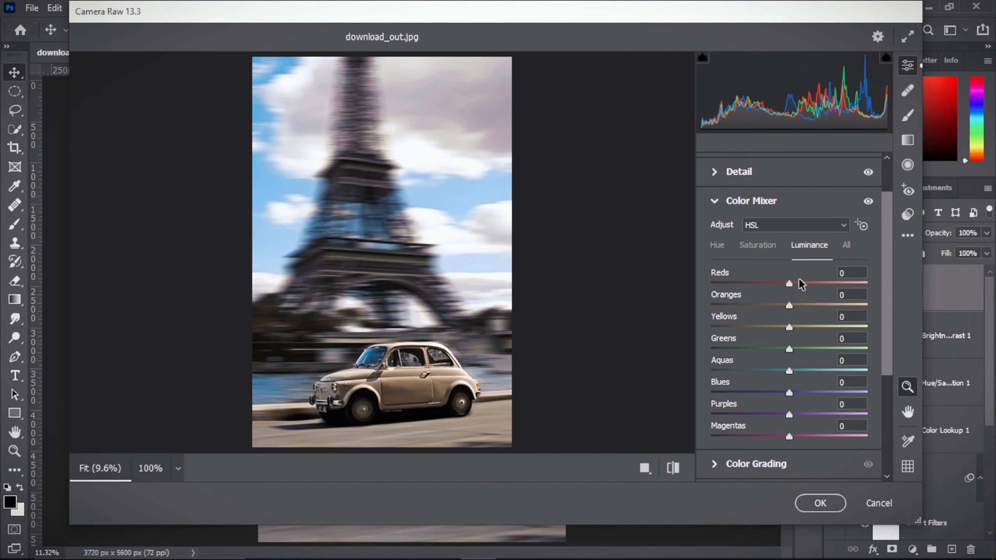
pyautogui.moveTo(790, 327); pyautogui.dragTo(814, 330)
pyautogui.click(759, 247)
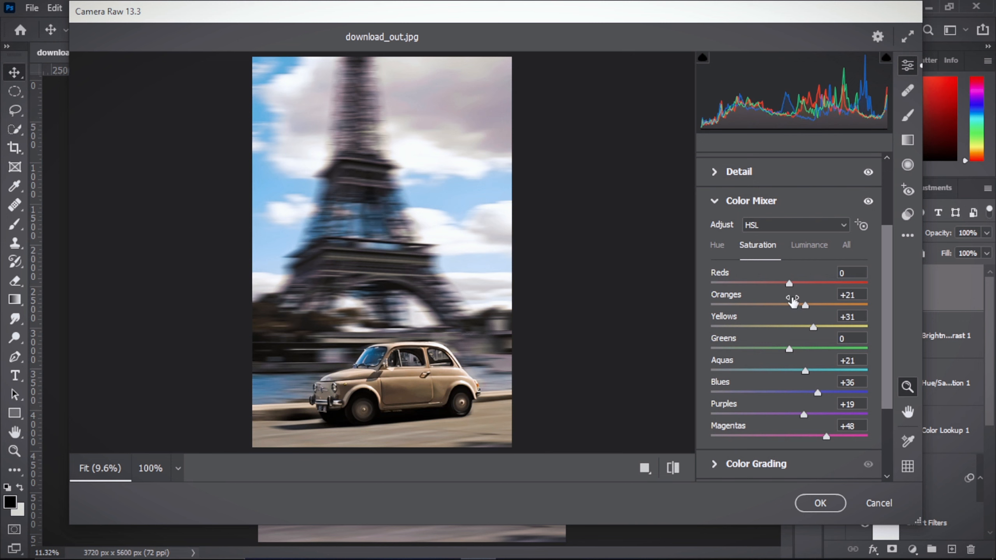
# Raise the Yellows hue in the Color Mixer and set the saturation of Oranges to +34 and Yellows to +79
pyautogui.click(717, 247)
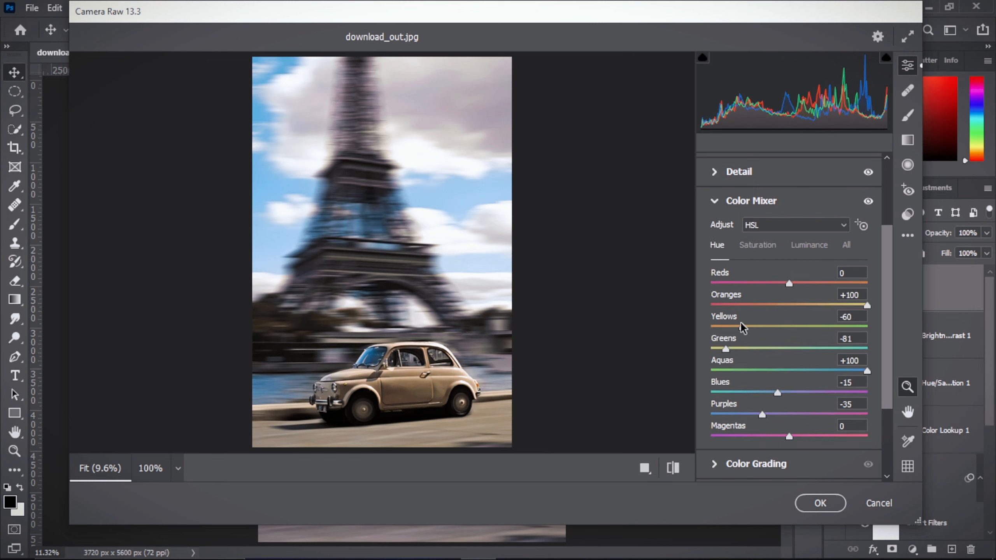
pyautogui.moveTo(742, 327); pyautogui.dragTo(818, 310)
pyautogui.click(758, 245)
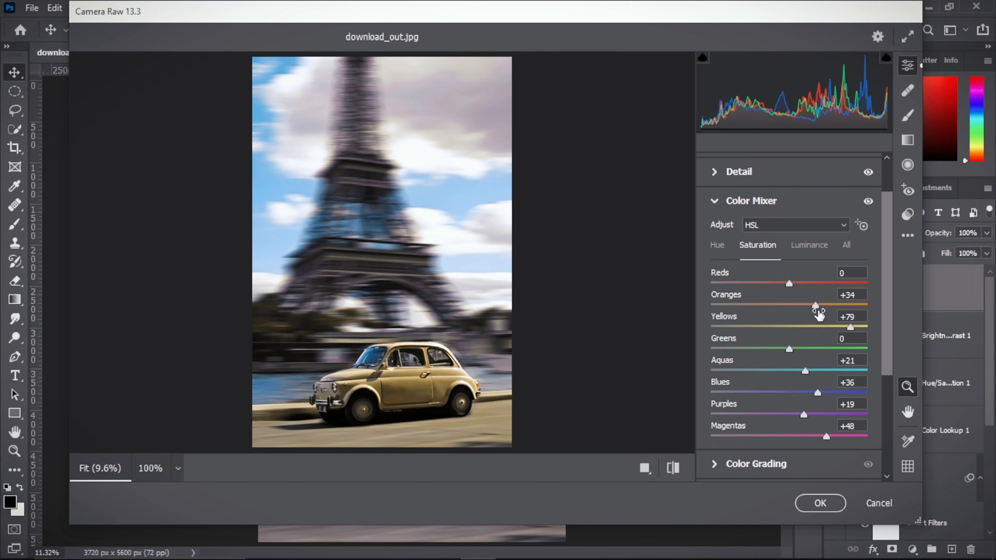
# Apply the Camera Raw Filter with vignetting at -10 and check its effect by hiding and showing Layer 2
pyautogui.scroll(-3, 815, 312)
pyautogui.click(720, 437)
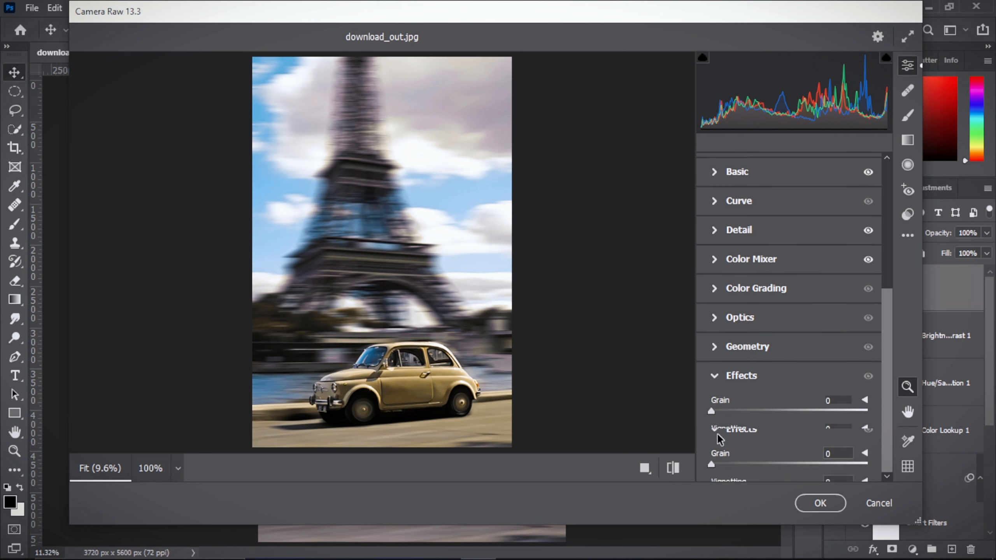
pyautogui.moveTo(784, 438); pyautogui.dragTo(780, 438)
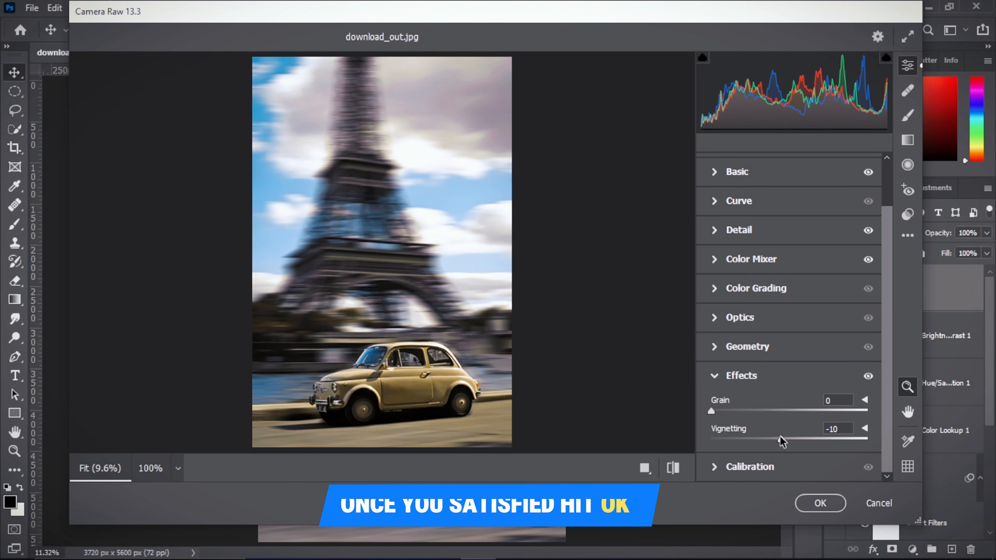
pyautogui.click(817, 505)
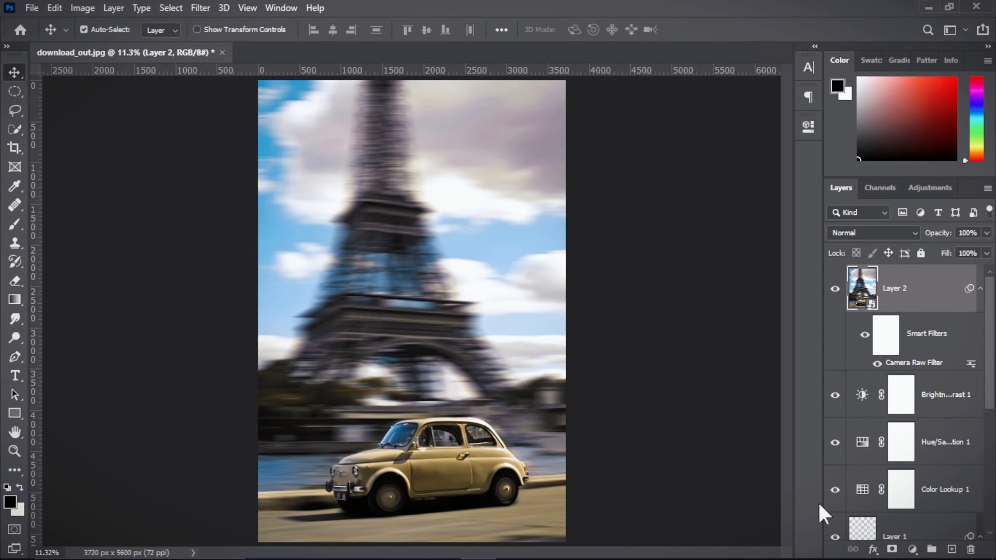
pyautogui.click(836, 288)
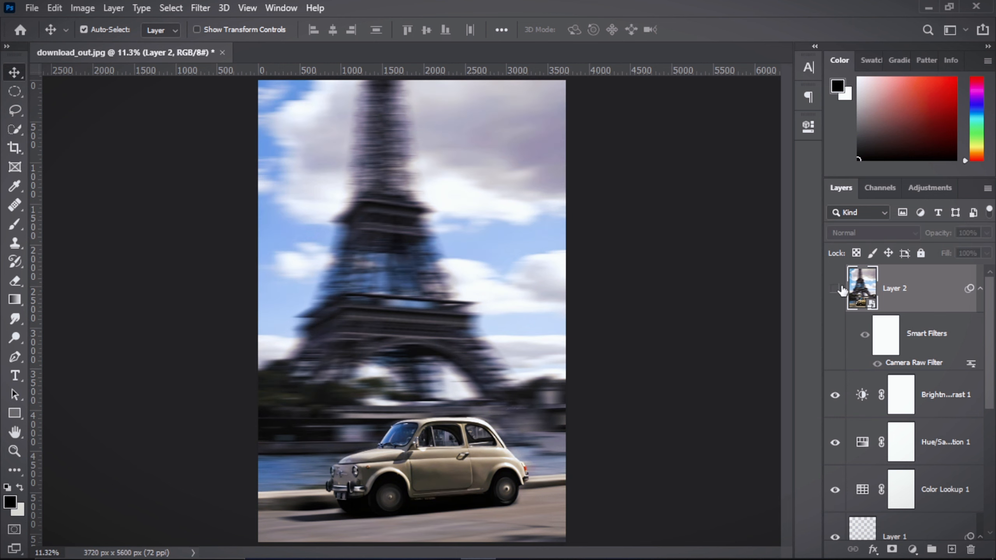
pyautogui.click(835, 289)
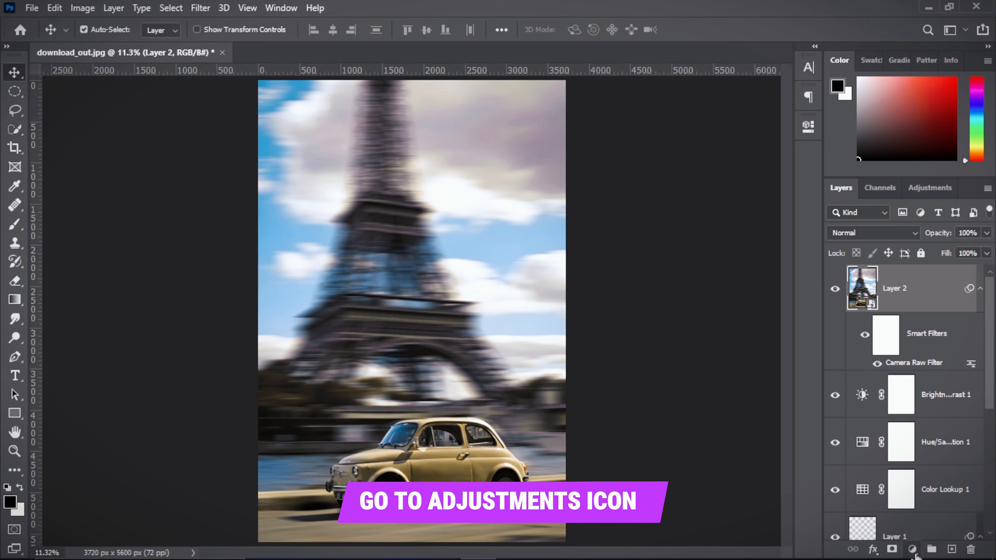
# Add a Levels adjustment layer above Layer 2 with input levels 0, 1.00 and 255
pyautogui.click(913, 550)
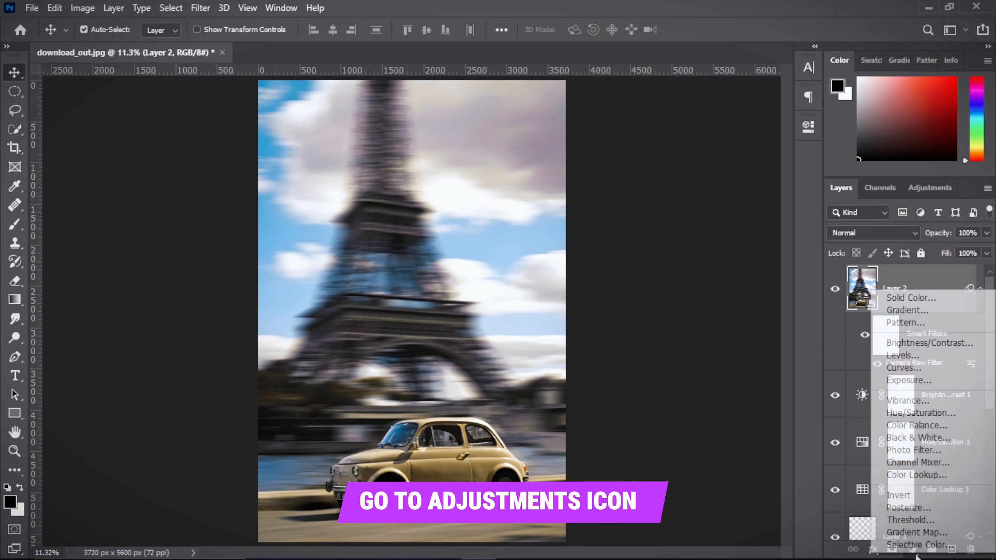
pyautogui.click(904, 357)
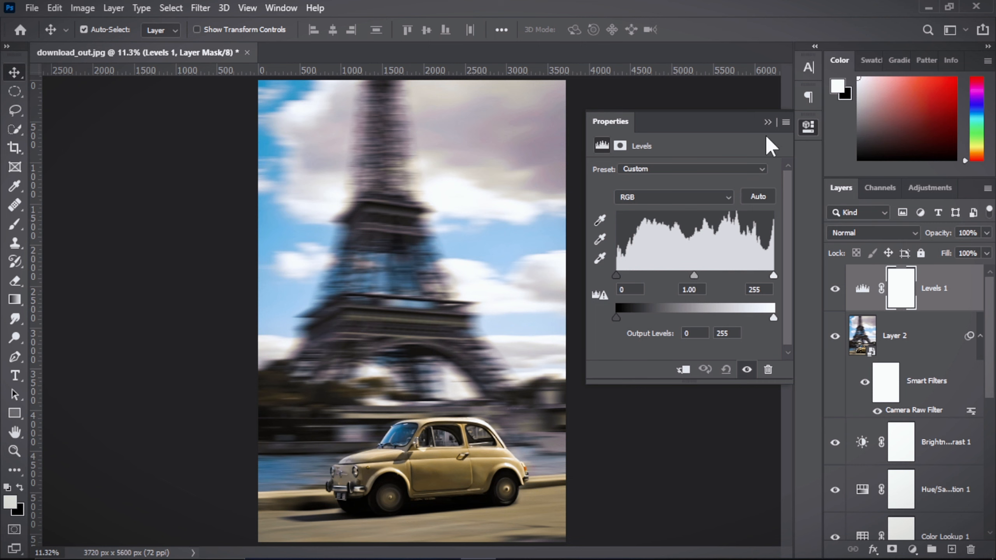
pyautogui.click(767, 123)
pyautogui.click(960, 299)
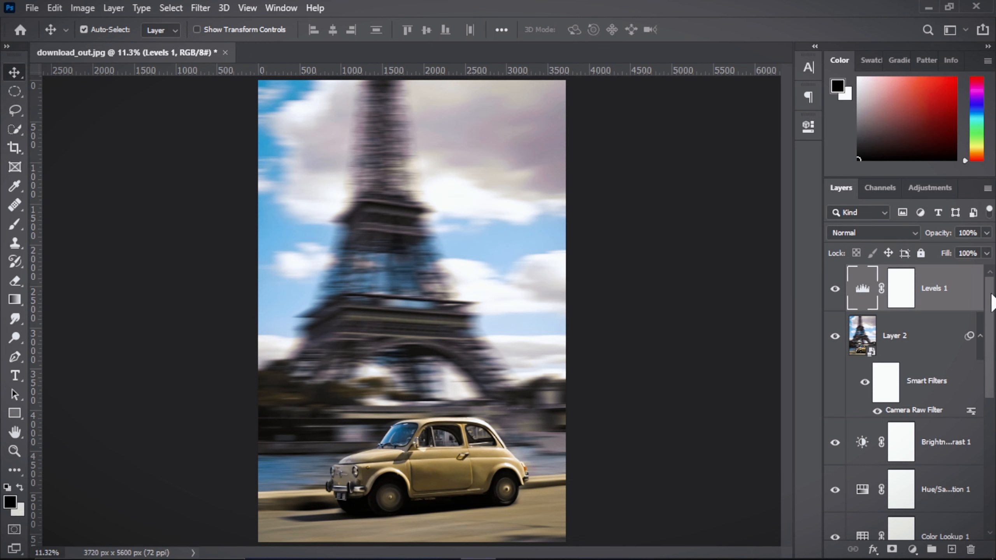
# Compare the original photo with the finished edit by showing only the Background layer and then restoring all layers
pyautogui.moveTo(992, 299); pyautogui.dragTo(993, 429)
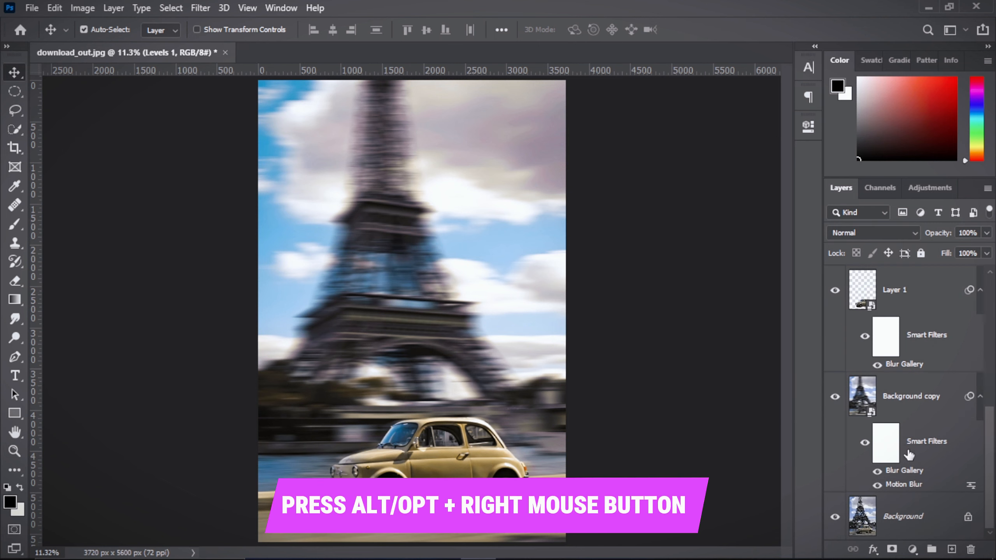
pyautogui.keyDown('alt'); pyautogui.click(835, 519); pyautogui.keyUp('alt')
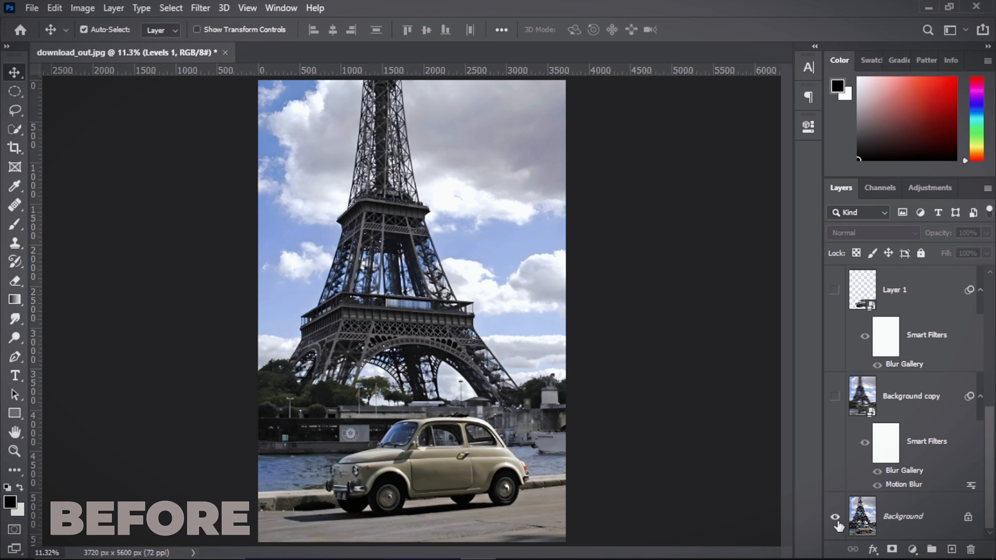
pyautogui.keyDown('alt'); pyautogui.click(836, 519); pyautogui.keyUp('alt')
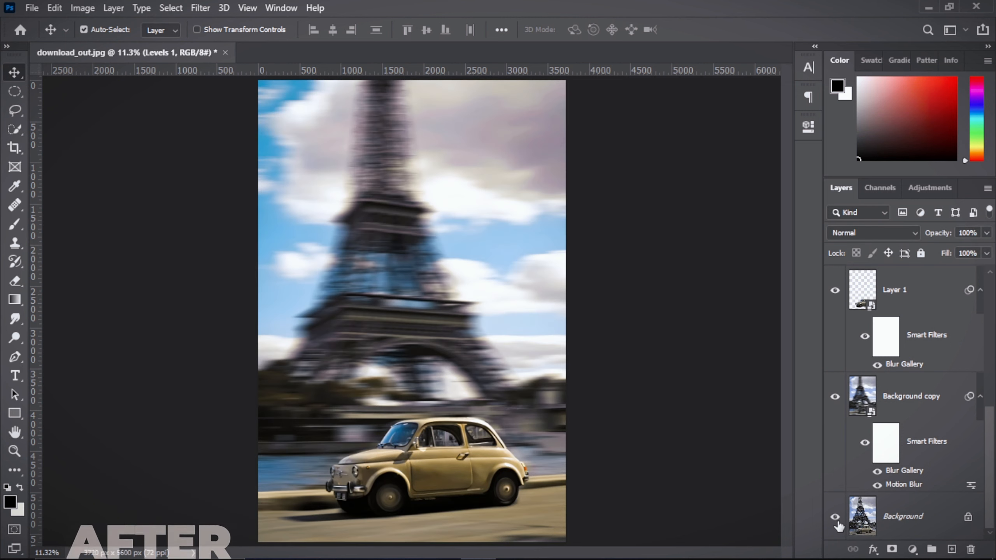